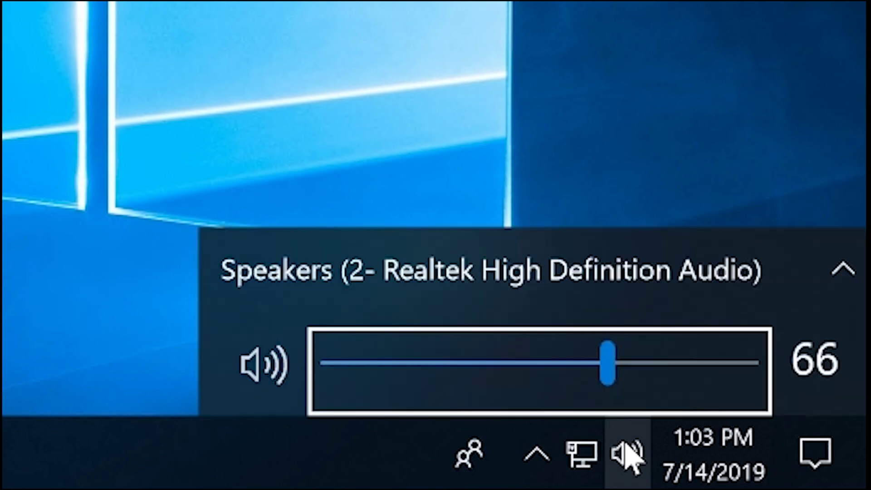
# Open the taskbar volume flyout to check the Realtek speakers' level of 66
pyautogui.click(620, 363)
# Drop the speaker volume to 0 and open the Sound settings page
pyautogui.moveTo(612, 371); pyautogui.dragTo(301, 362)
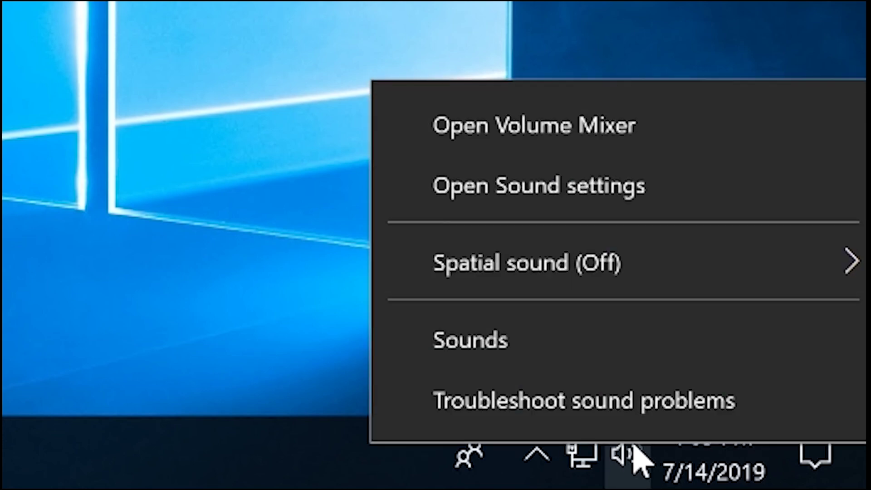
pyautogui.click(639, 182)
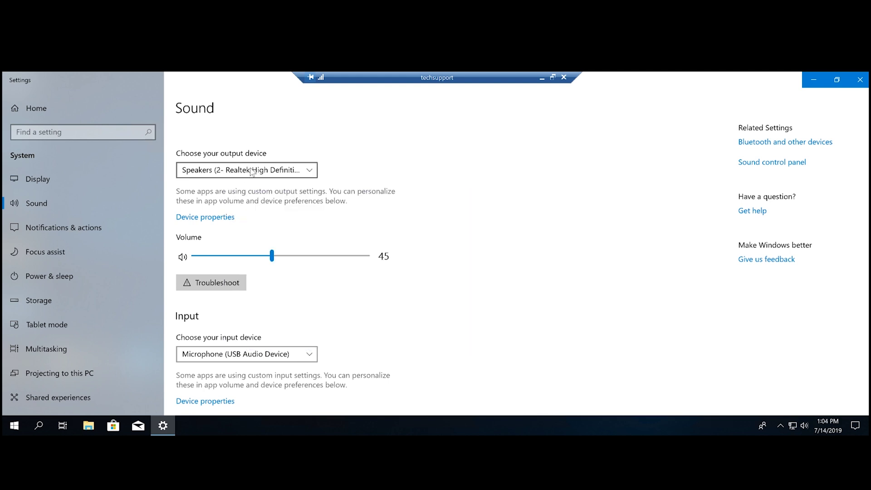
pyautogui.click(255, 170)
# Switch the output device to the USB Audio Device speakers, then back to Realtek
pyautogui.click(291, 185)
pyautogui.click(309, 175)
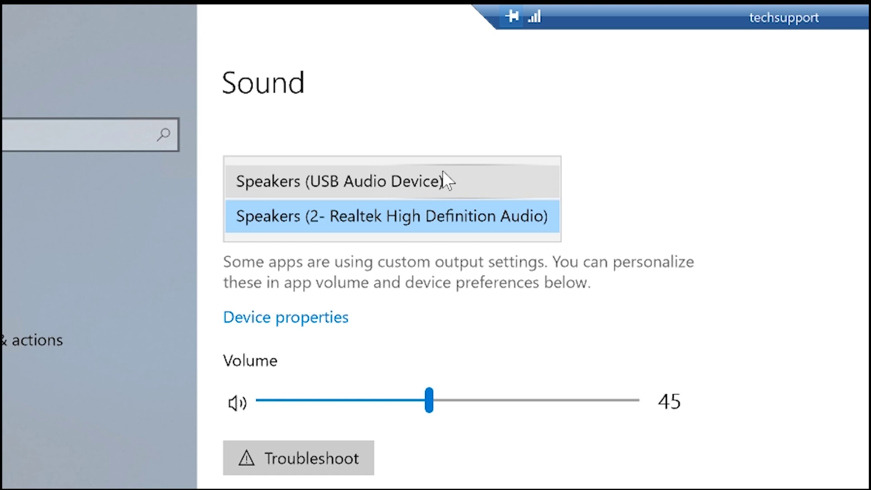
pyautogui.click(416, 185)
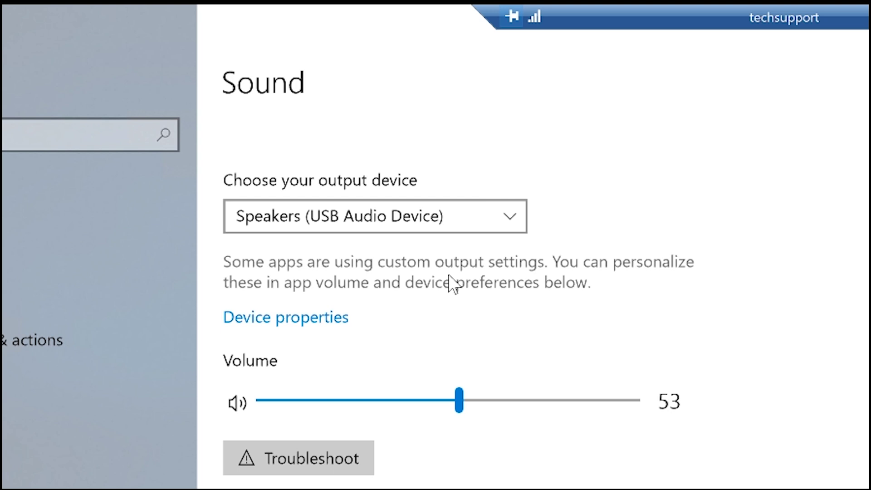
pyautogui.click(475, 217)
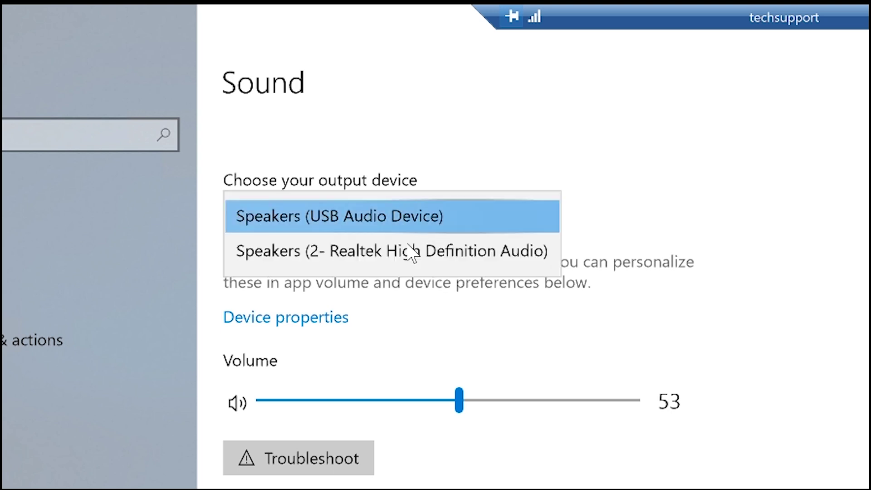
pyautogui.click(411, 252)
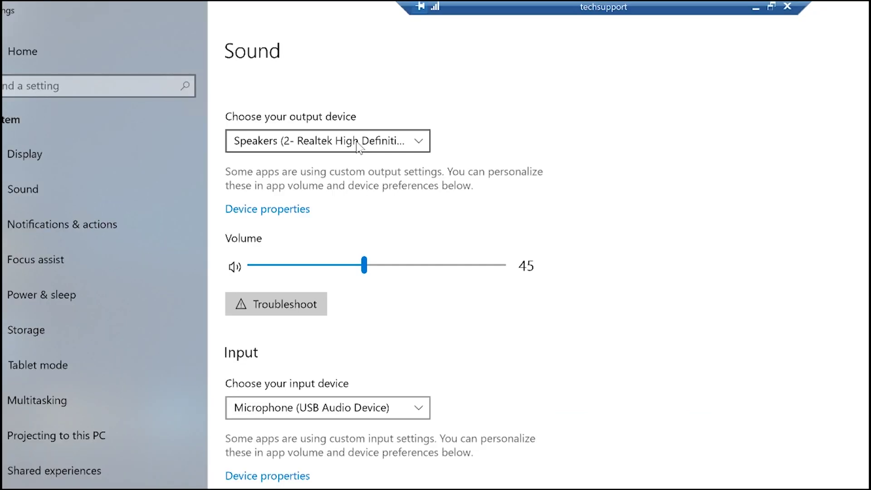
# Select the USB Audio Device speakers as output and set their volume to 70
pyautogui.click(357, 143)
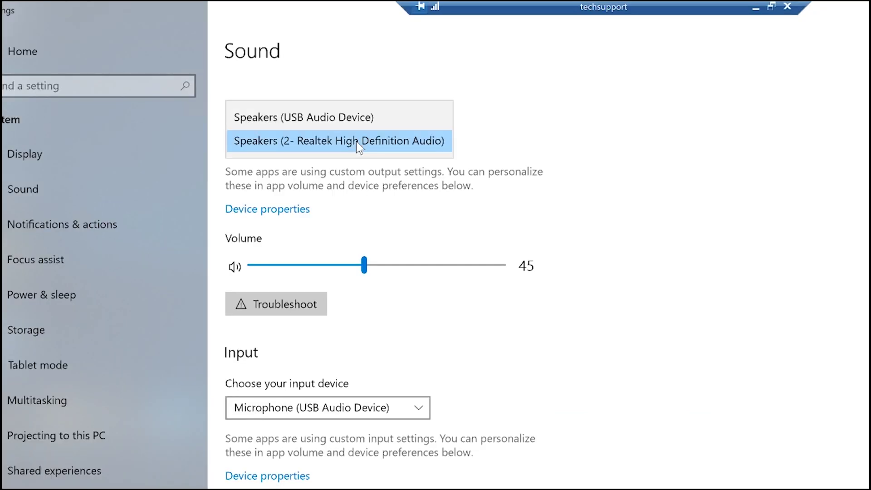
pyautogui.click(337, 118)
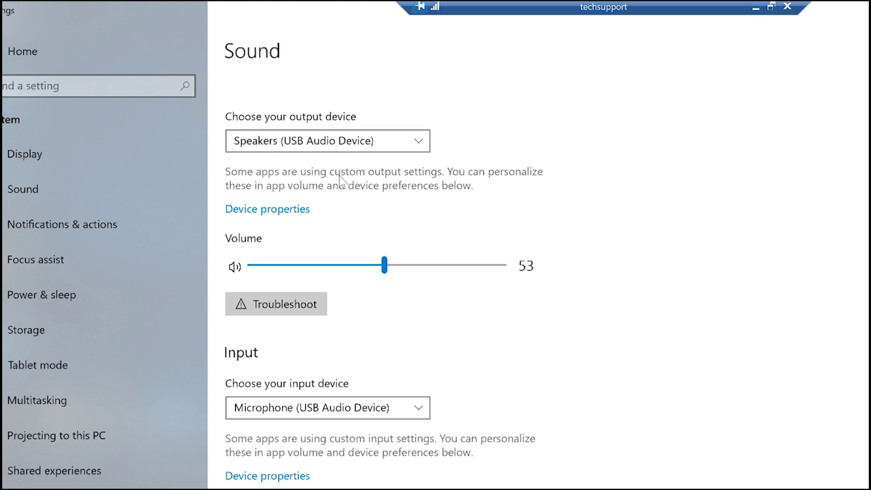
pyautogui.moveTo(394, 264); pyautogui.dragTo(376, 256)
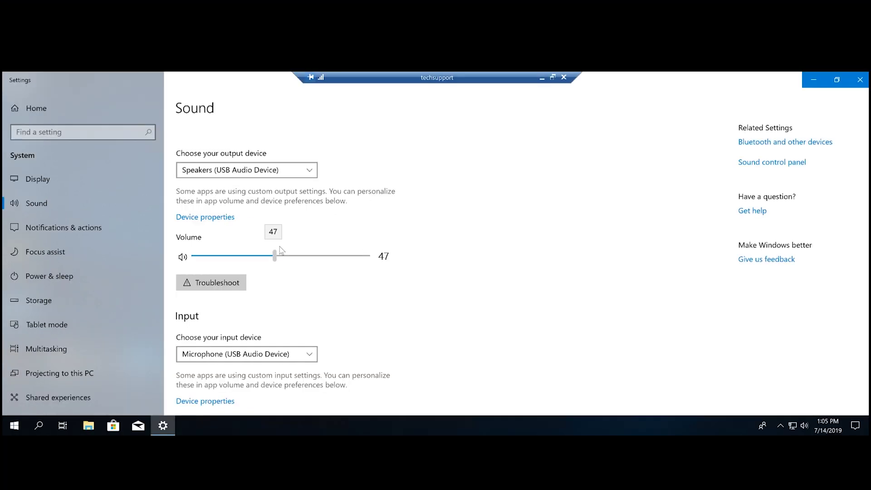
pyautogui.moveTo(280, 249); pyautogui.dragTo(316, 251)
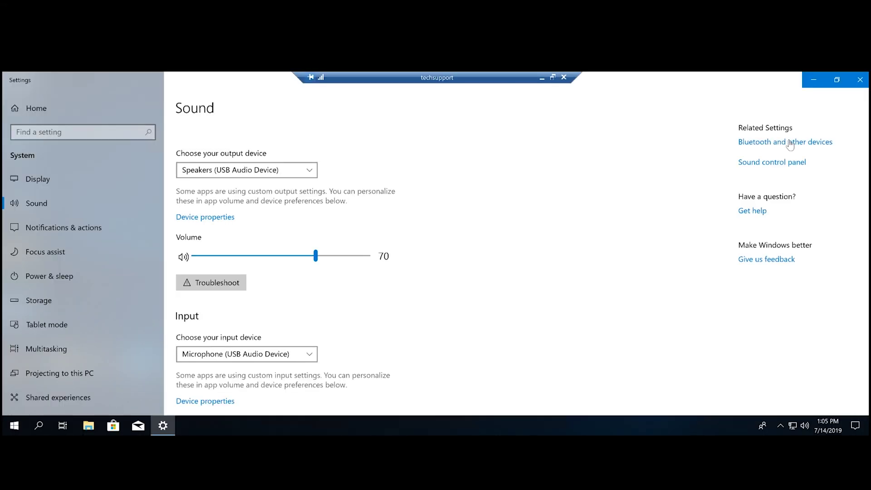
# Attempt to add a Bluetooth device, dismiss the 'Couldn't connect' message, and close Settings
pyautogui.click(643, 119)
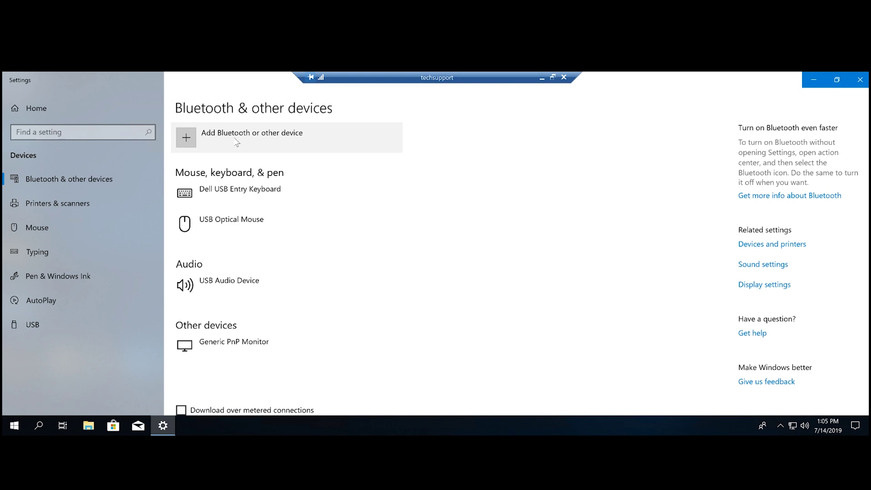
pyautogui.click(237, 143)
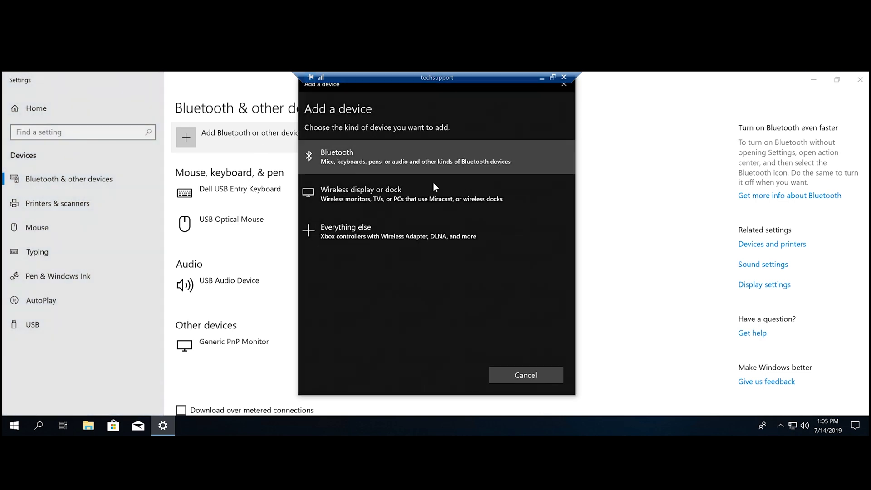
pyautogui.click(404, 163)
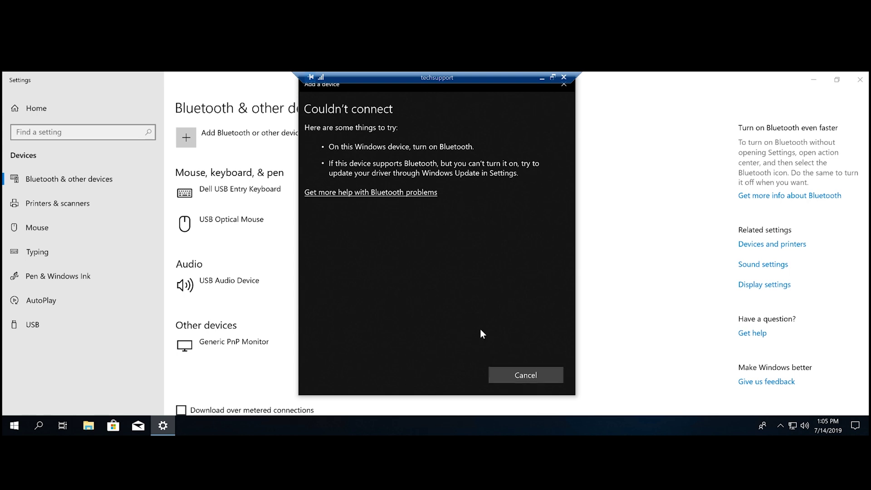
pyautogui.click(524, 375)
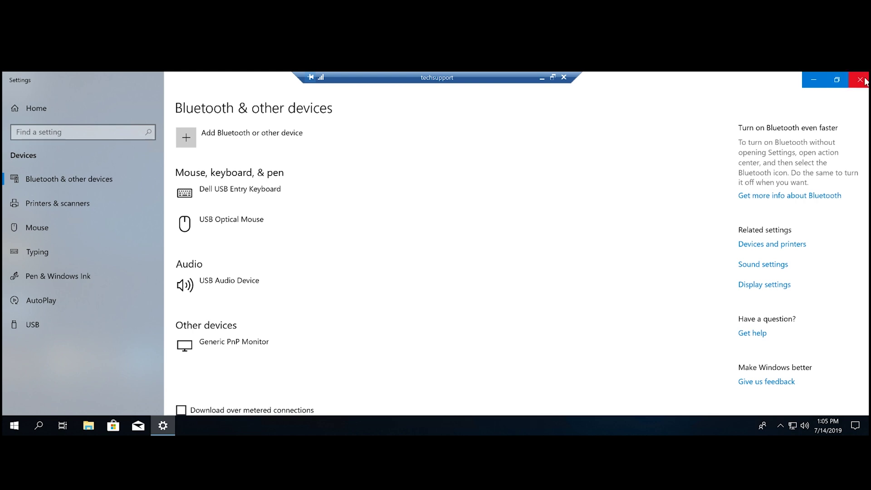
pyautogui.click(865, 81)
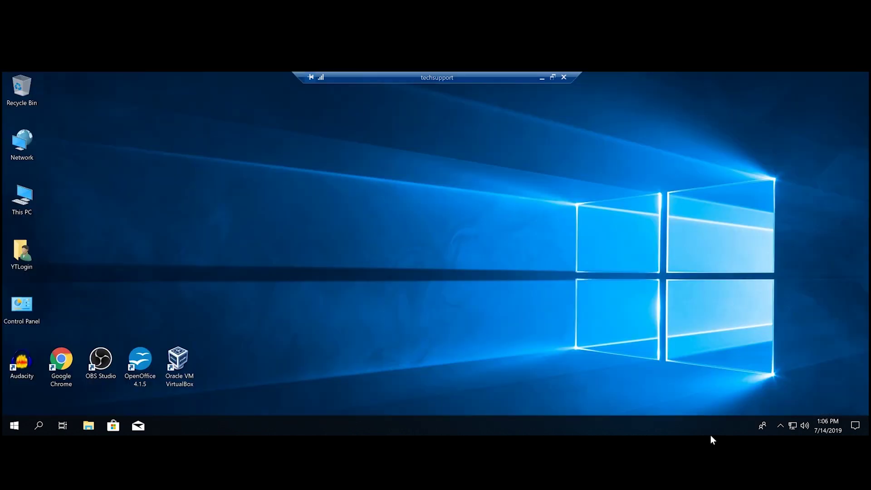
# Open the classic Sound control panel, close Settings, centre the dialog, and select the Realtek speakers
pyautogui.rightClick(804, 424)
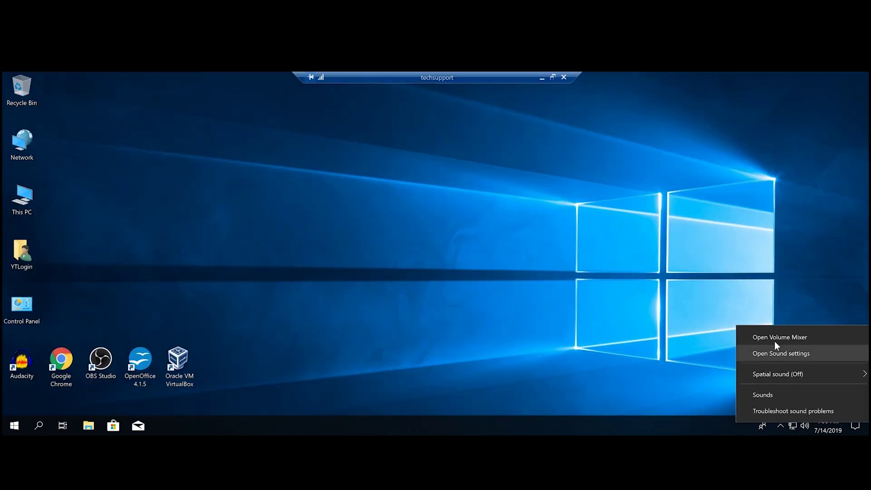
pyautogui.click(783, 355)
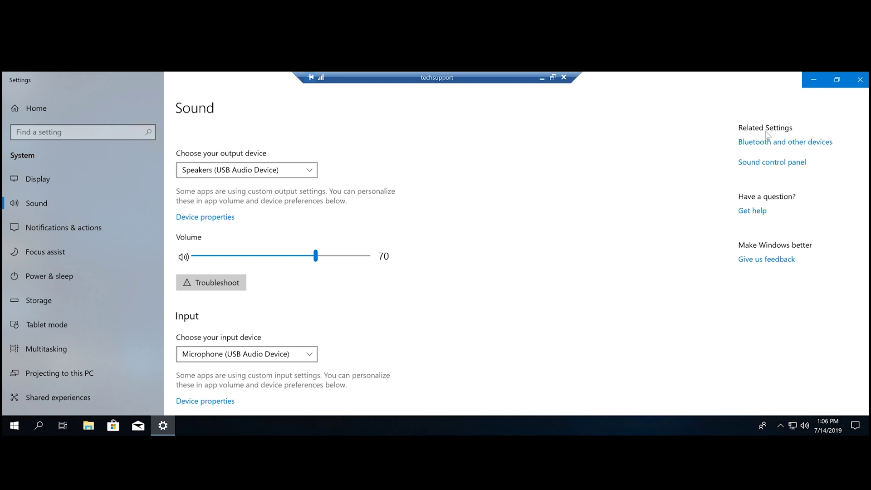
pyautogui.click(772, 165)
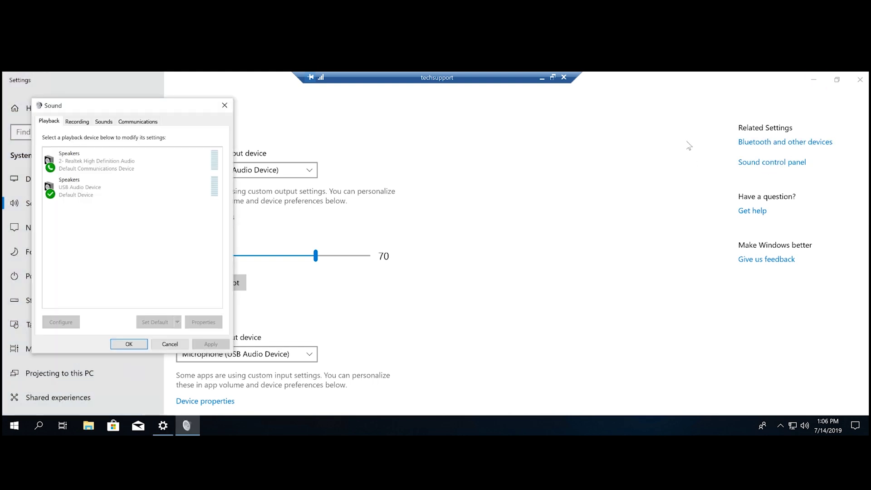
pyautogui.click(859, 81)
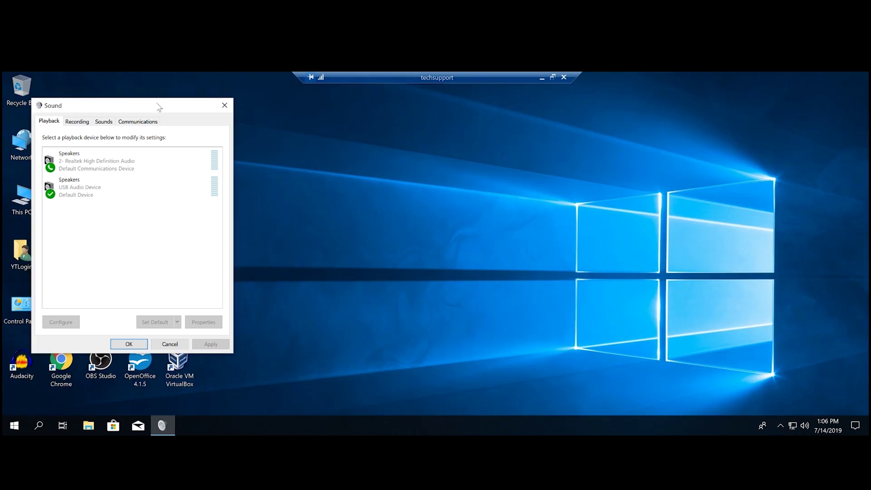
pyautogui.moveTo(160, 107); pyautogui.dragTo(498, 136)
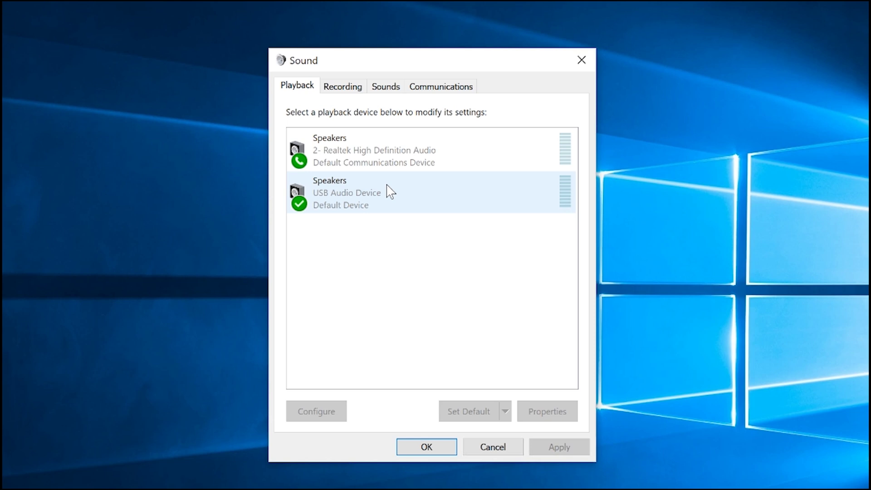
pyautogui.click(366, 167)
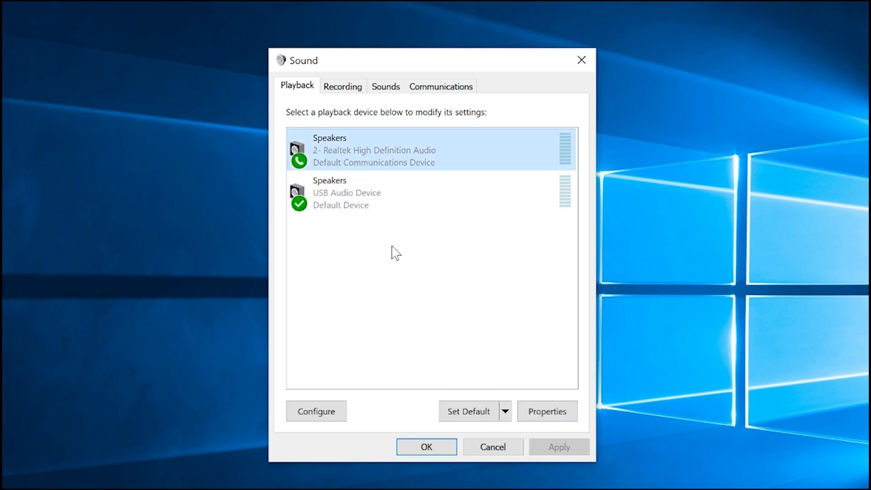
# Make the Realtek speakers default, then restore the USB Audio Device speakers as default
pyautogui.click(473, 413)
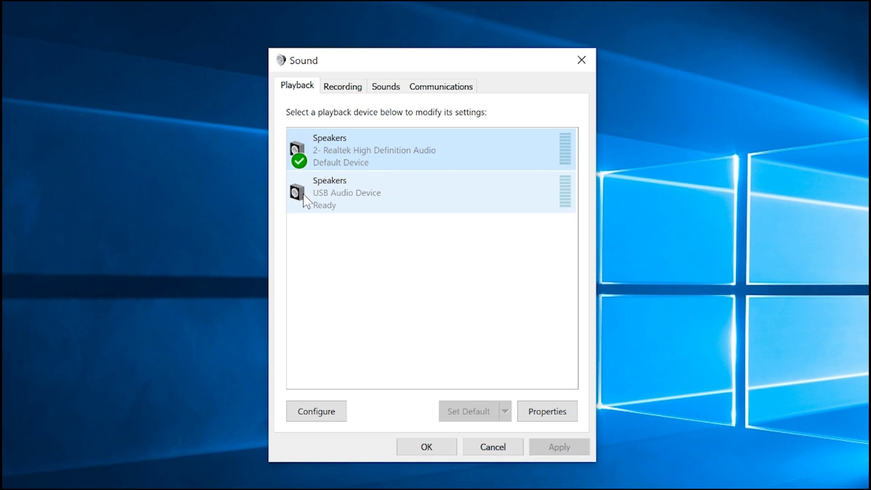
pyautogui.click(371, 207)
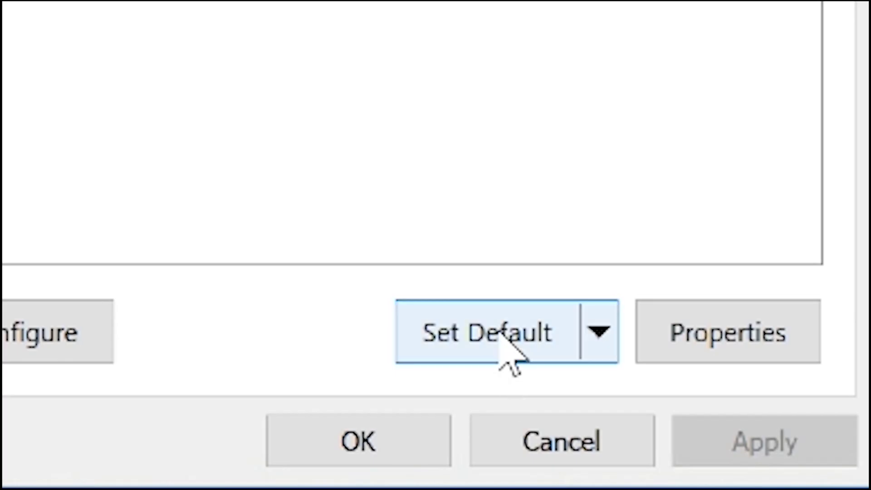
pyautogui.click(501, 334)
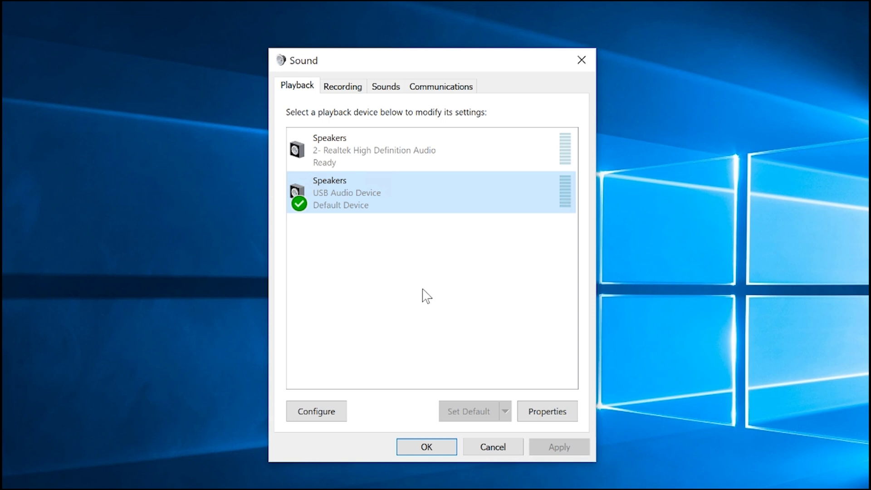
# Disable the USB Audio Device speakers and hide disabled devices from the playback list
pyautogui.rightClick(353, 195)
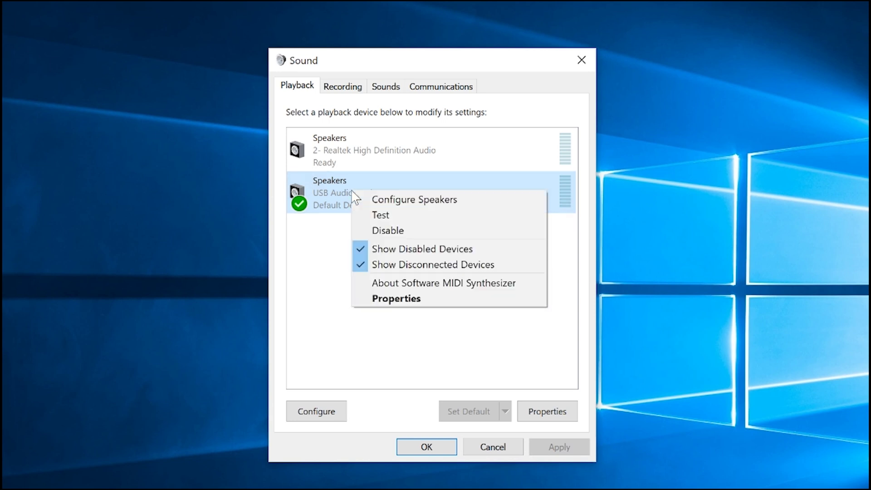
pyautogui.click(421, 231)
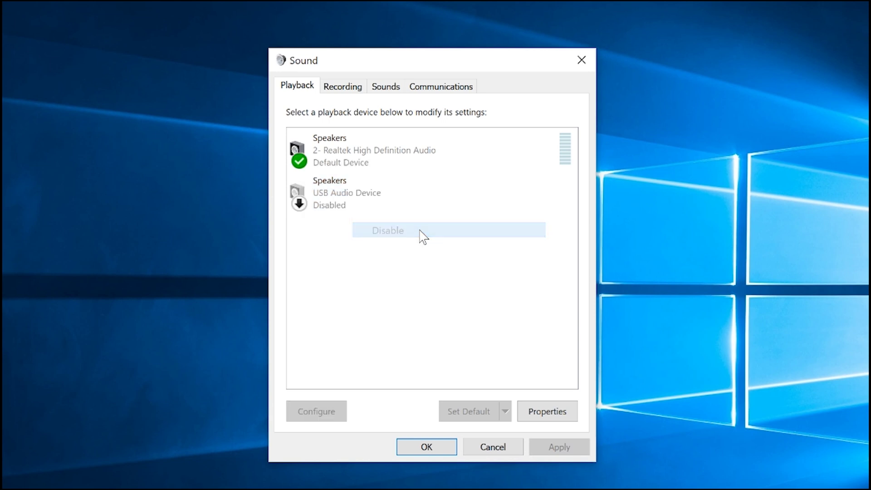
pyautogui.rightClick(361, 233)
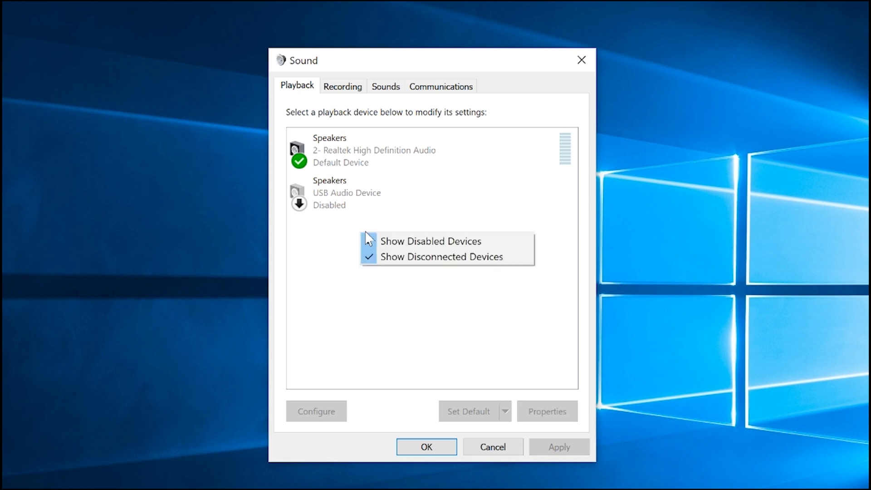
pyautogui.click(410, 242)
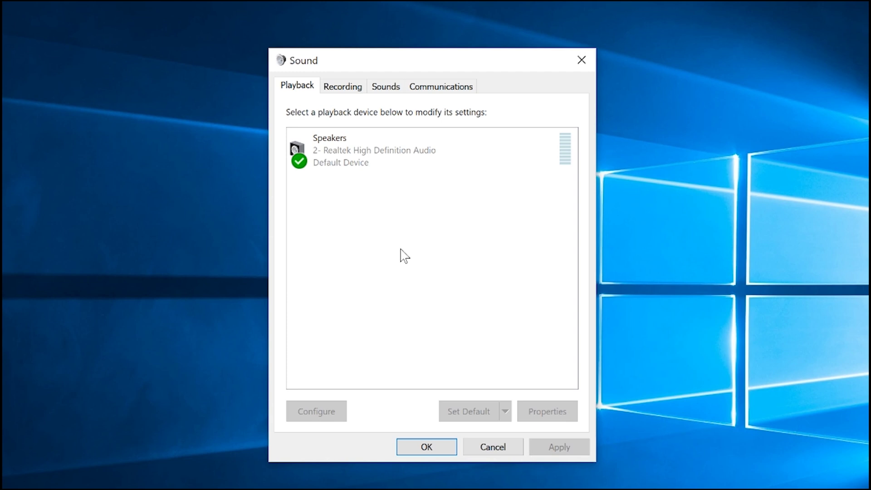
# Show disabled devices again and re-enable the USB Audio Device speakers
pyautogui.rightClick(412, 280)
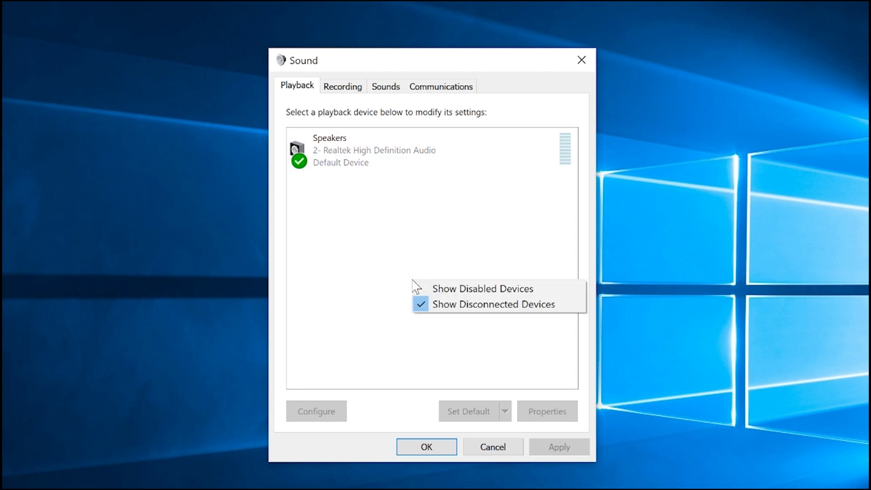
pyautogui.click(449, 293)
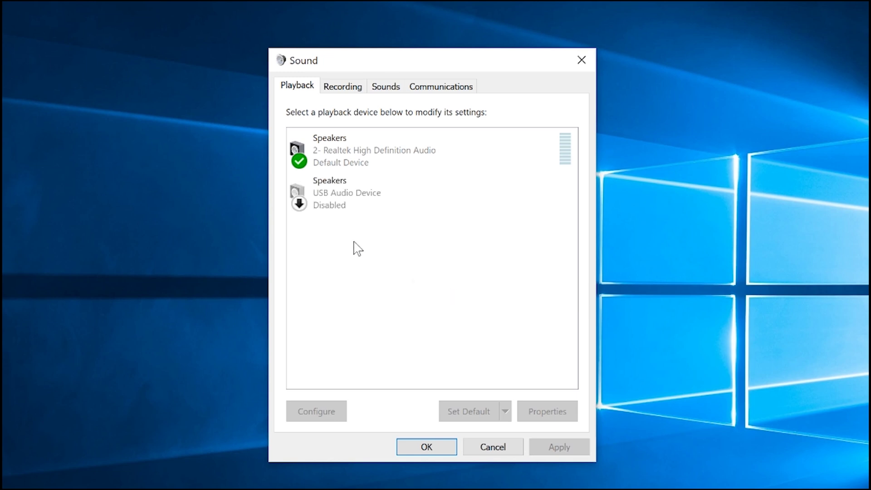
pyautogui.click(350, 206)
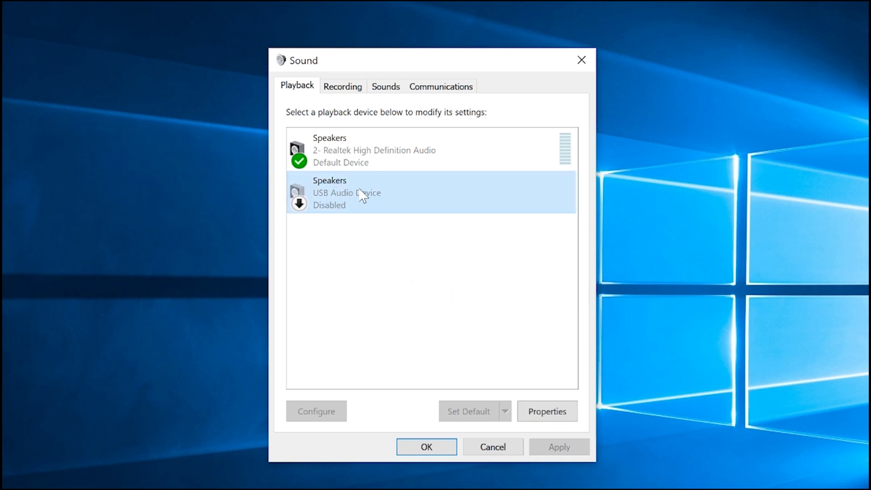
pyautogui.rightClick(360, 190)
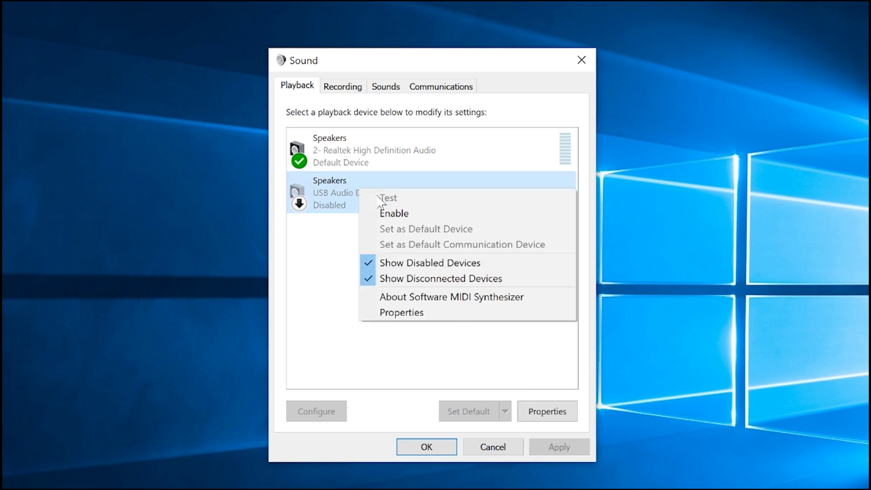
pyautogui.click(429, 216)
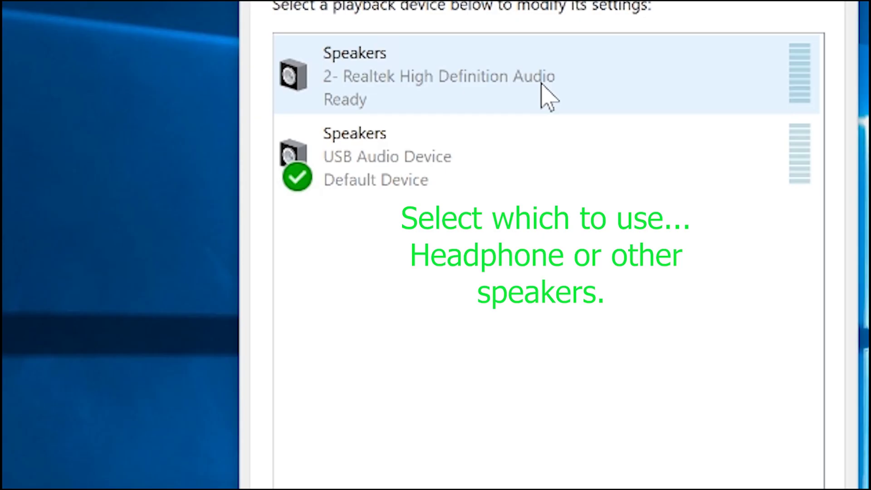
# Check the Realtek speakers' Levels tab and close their properties without changes
pyautogui.doubleClick(469, 91)
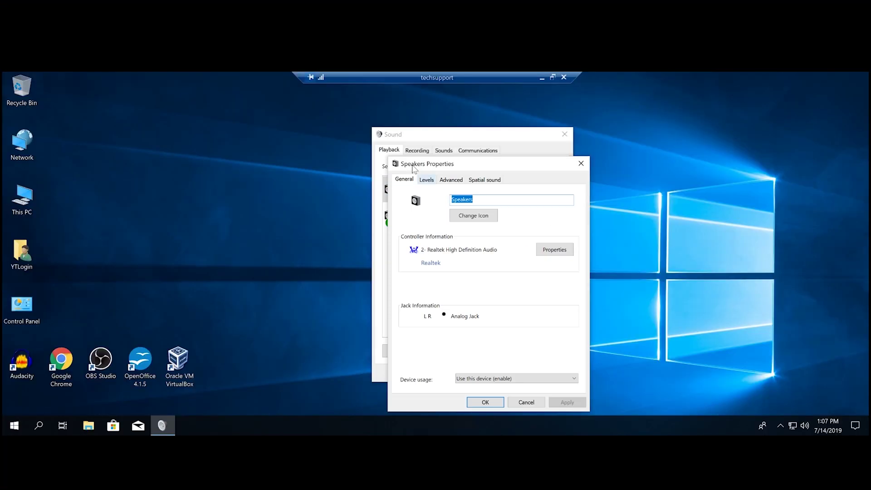
pyautogui.click(426, 179)
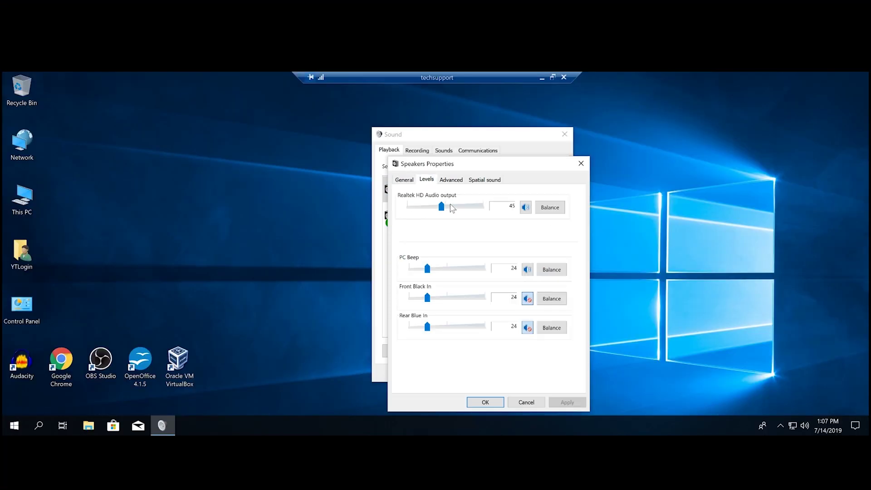
pyautogui.click(538, 402)
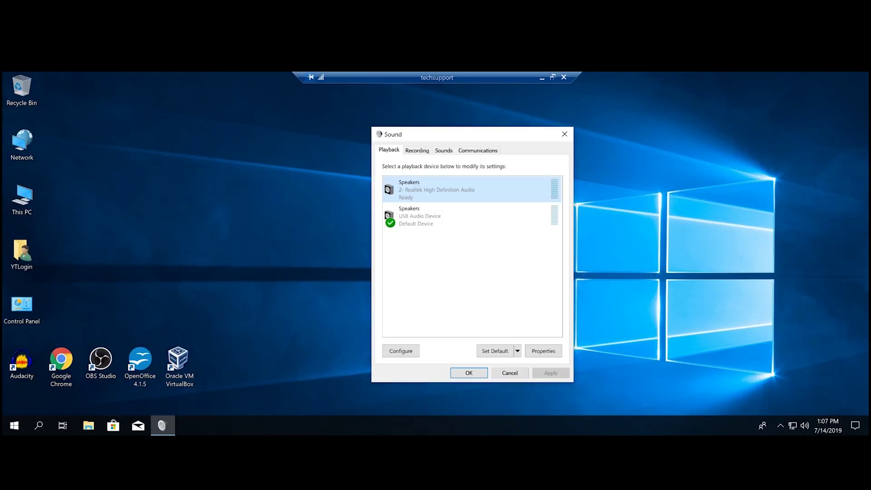
# Set the USB speakers' volume to 65 from the tray volume control
pyautogui.click(805, 426)
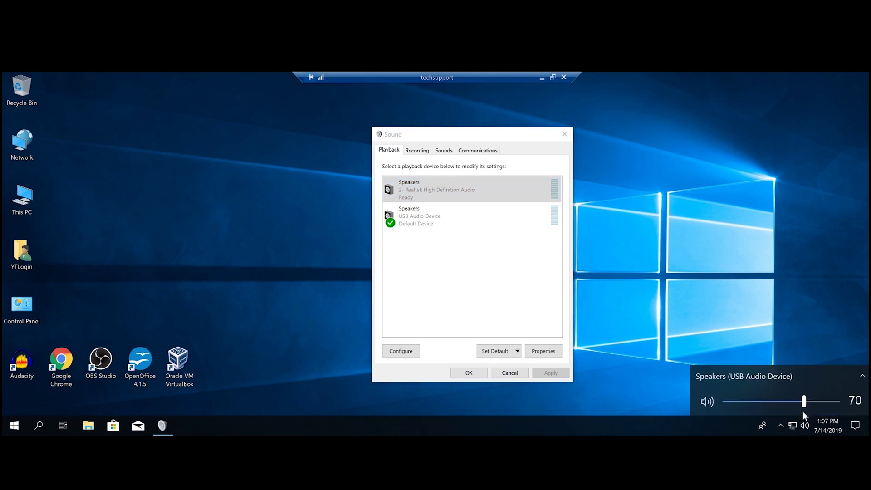
pyautogui.moveTo(804, 401); pyautogui.dragTo(799, 401)
pyautogui.click(683, 255)
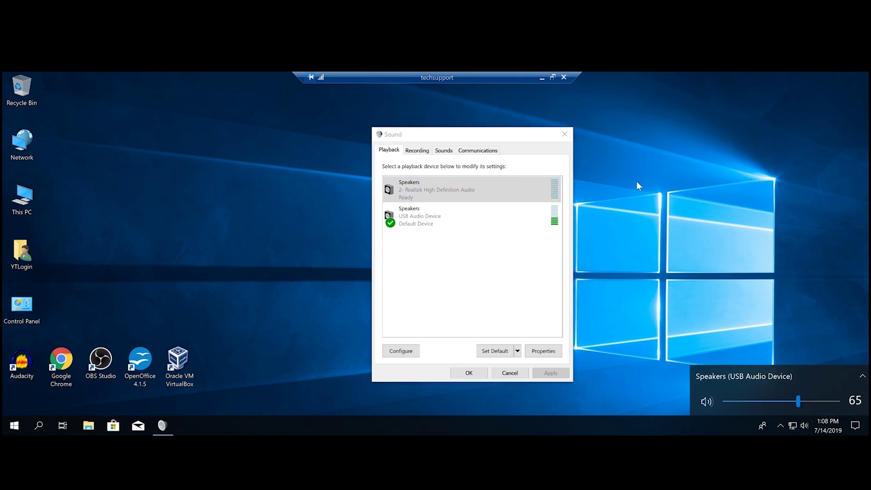
pyautogui.click(456, 226)
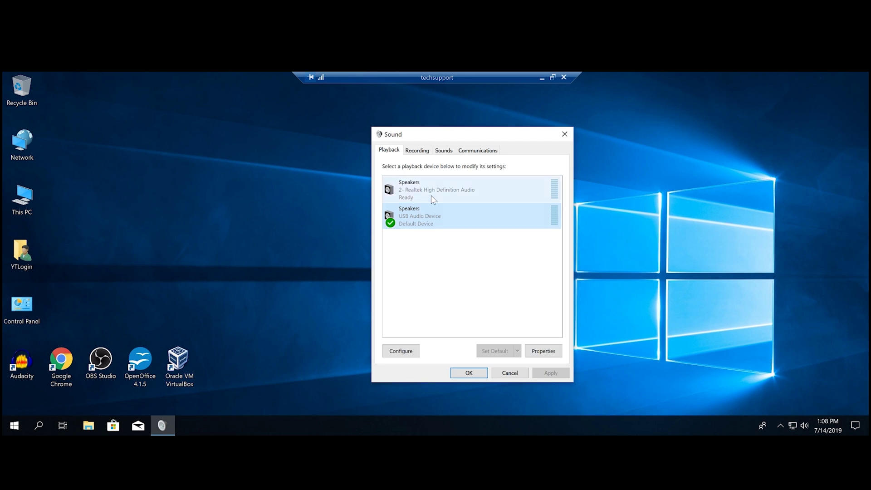
pyautogui.click(418, 244)
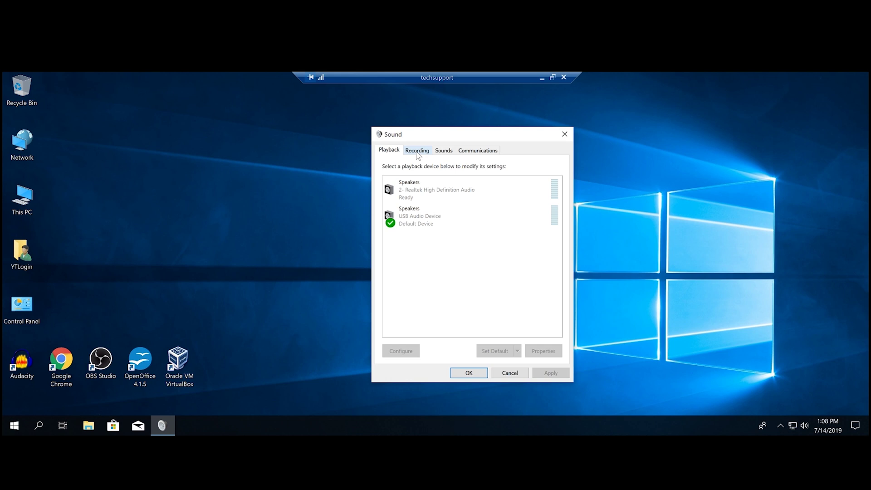
# Switch to the Recording tab and hide disabled recording devices
pyautogui.click(417, 152)
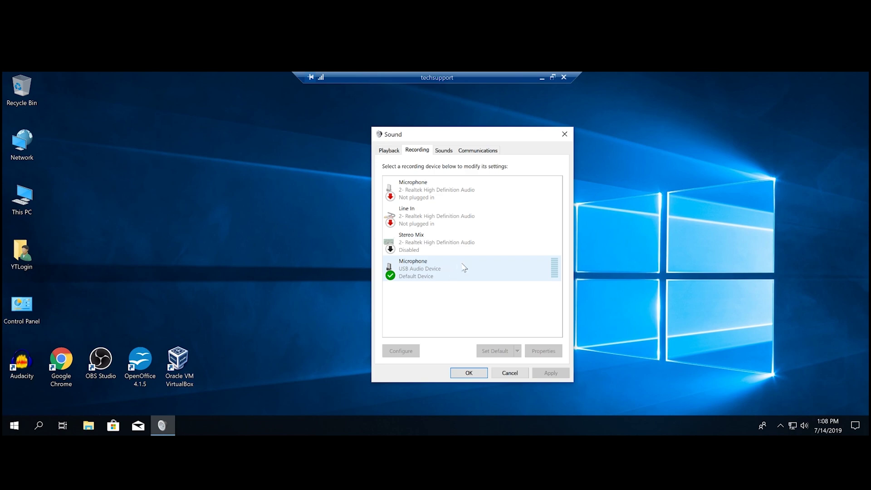
pyautogui.rightClick(445, 308)
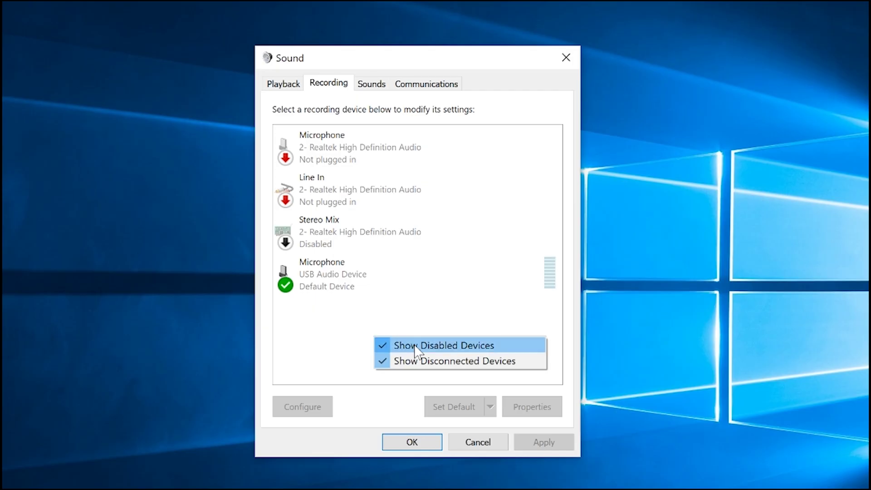
pyautogui.click(422, 346)
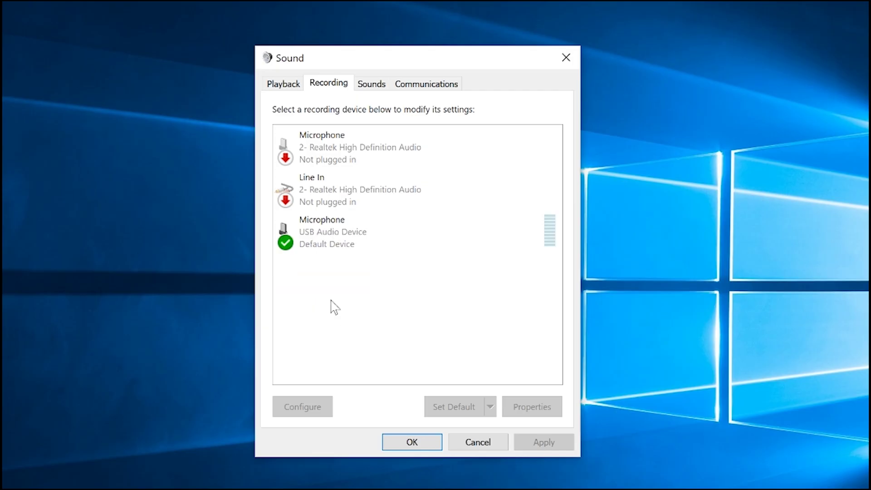
# Compare the Line In input and the unplugged Realtek microphone by selecting each in turn
pyautogui.click(377, 184)
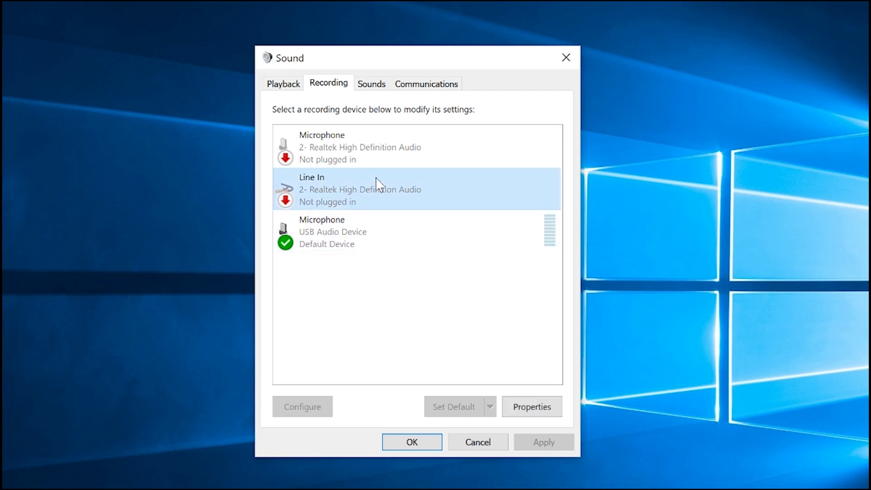
pyautogui.click(363, 160)
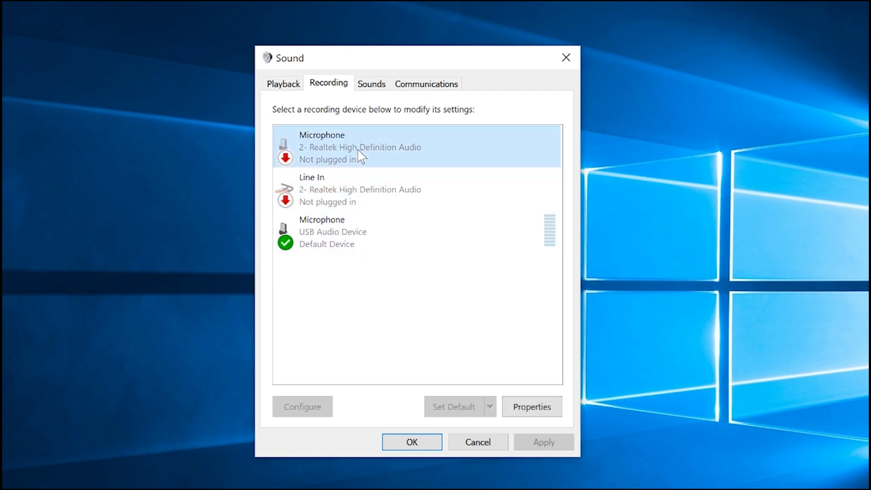
pyautogui.click(340, 196)
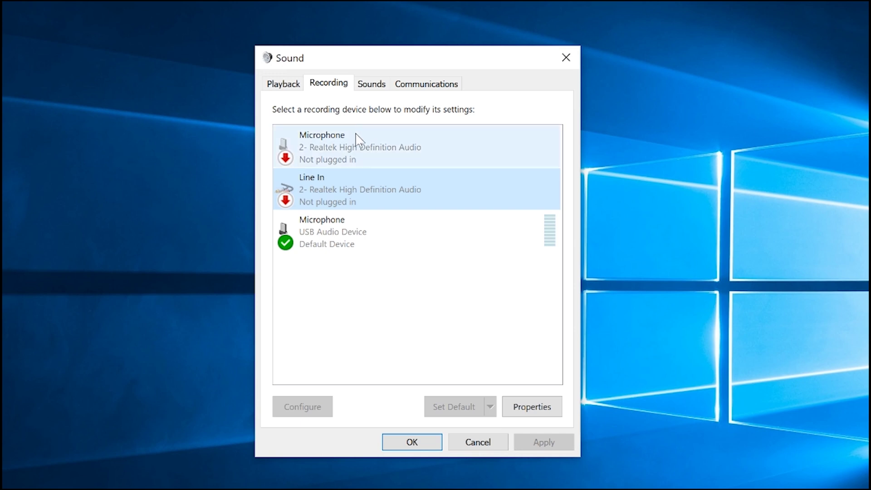
pyautogui.click(345, 146)
pyautogui.click(353, 193)
pyautogui.click(357, 157)
pyautogui.click(341, 194)
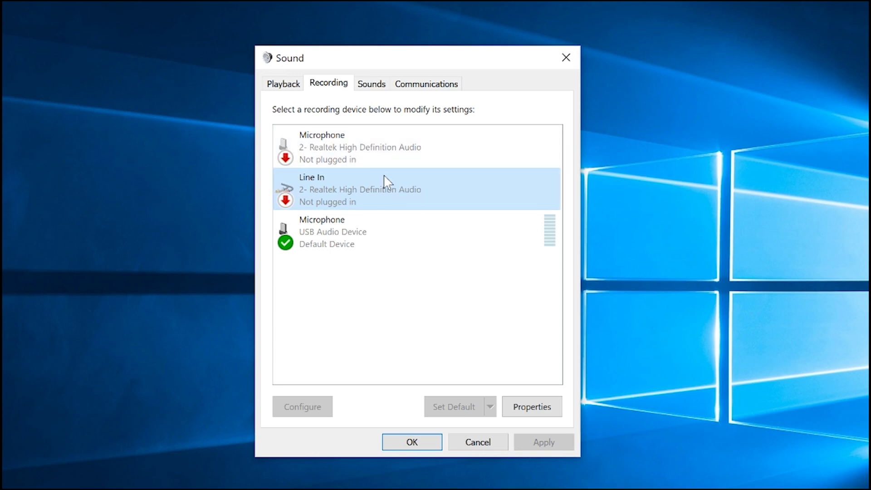
pyautogui.click(363, 150)
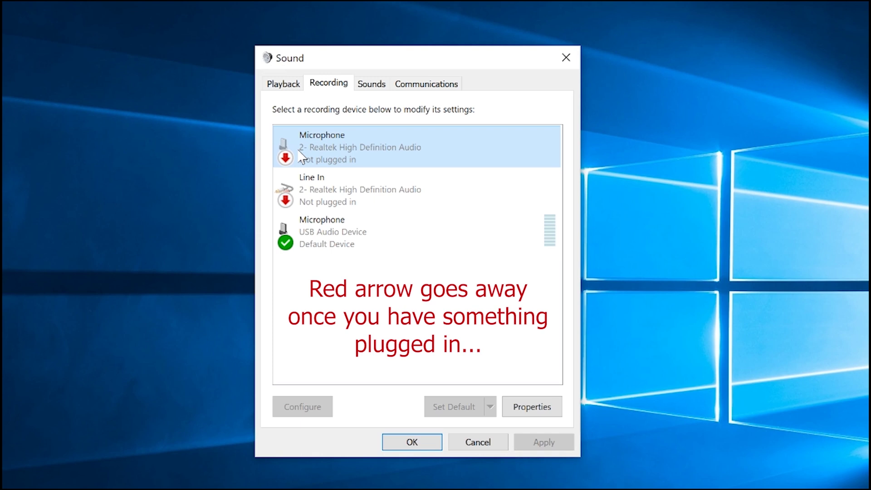
# Select the default USB microphone and open its Microphone Properties
pyautogui.click(355, 243)
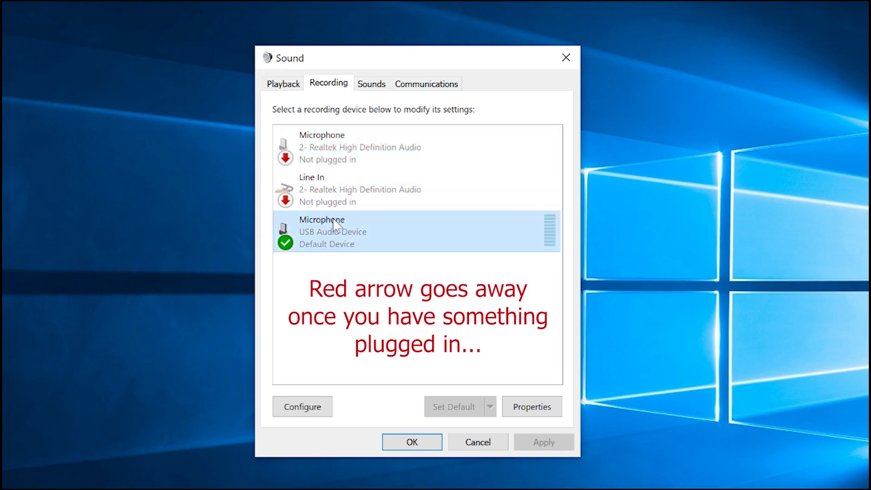
pyautogui.click(369, 155)
pyautogui.click(349, 241)
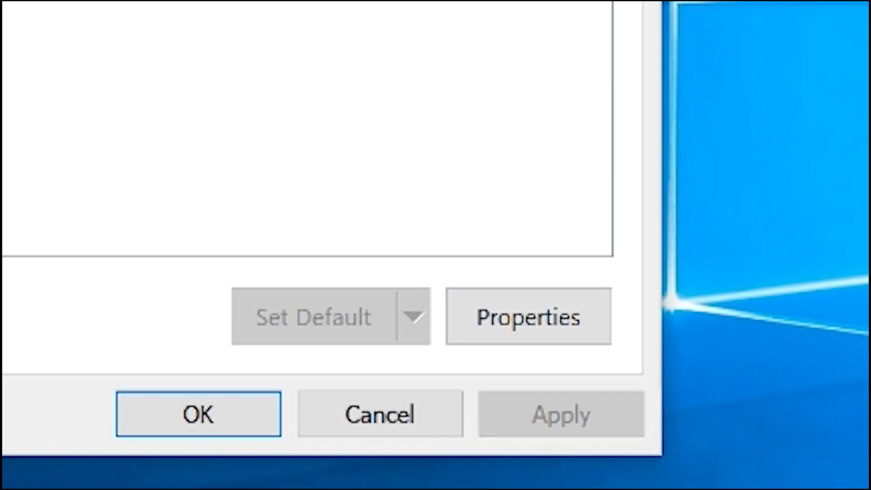
pyautogui.click(528, 316)
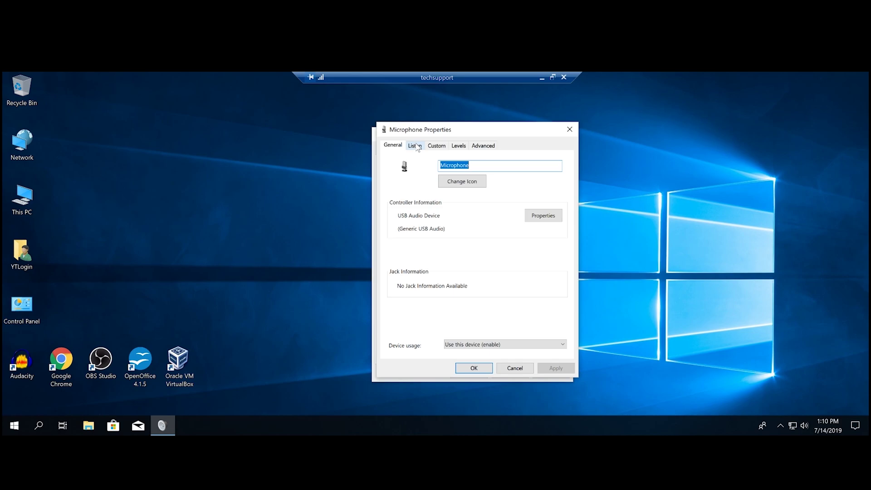
# Turn on 'Listen to this device' for the USB microphone, apply, then switch it off and apply
pyautogui.click(414, 145)
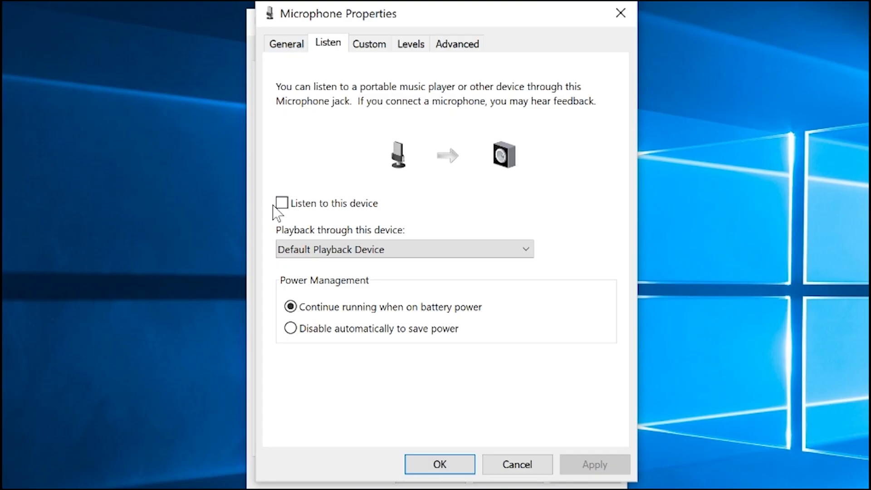
pyautogui.click(283, 203)
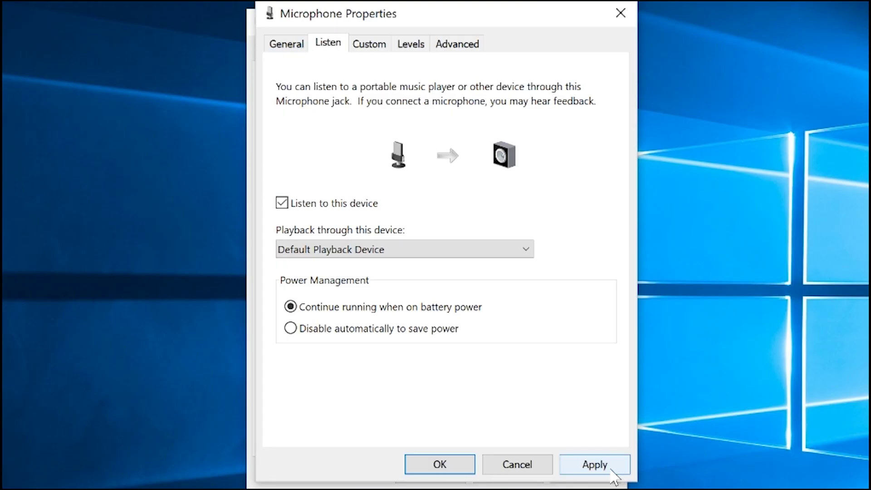
pyautogui.click(610, 469)
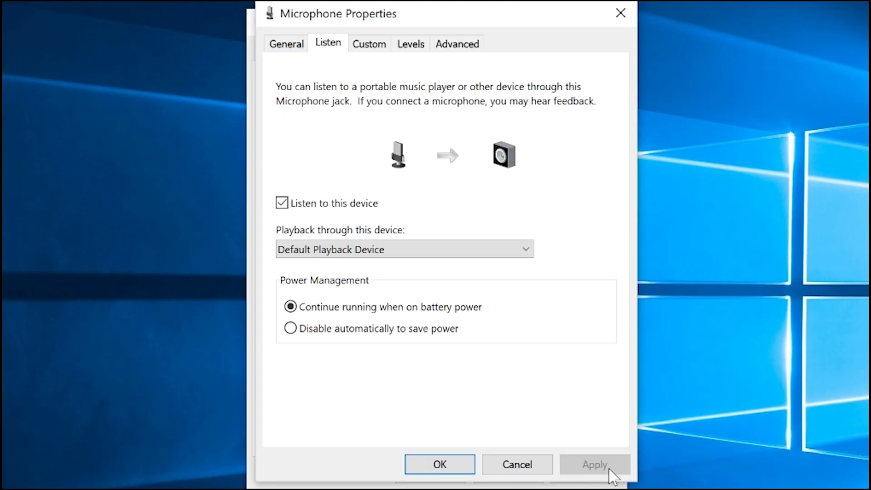
pyautogui.click(287, 202)
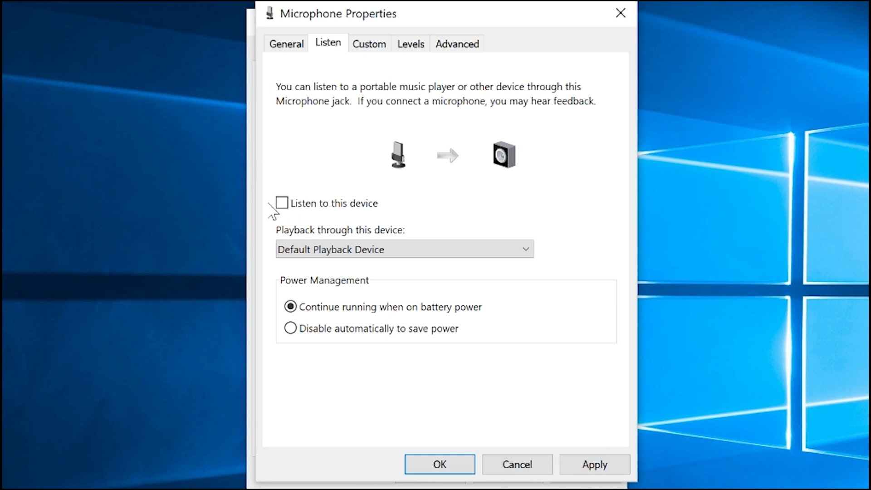
pyautogui.click(588, 464)
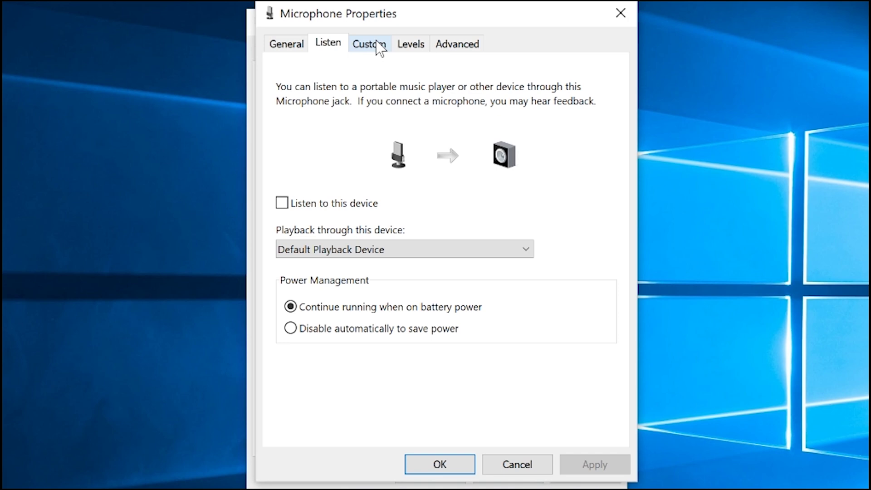
pyautogui.click(363, 43)
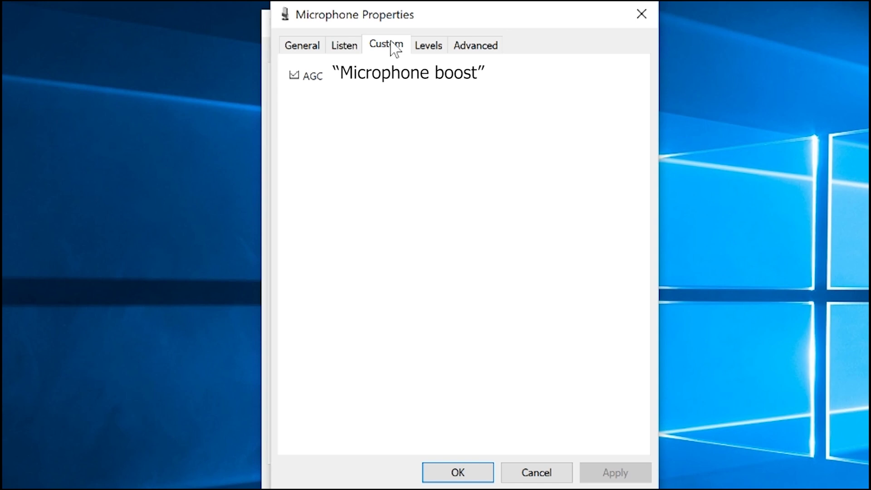
# Lower the microphone input level from 100 to 52, then review its Custom and Listen tabs
pyautogui.click(434, 52)
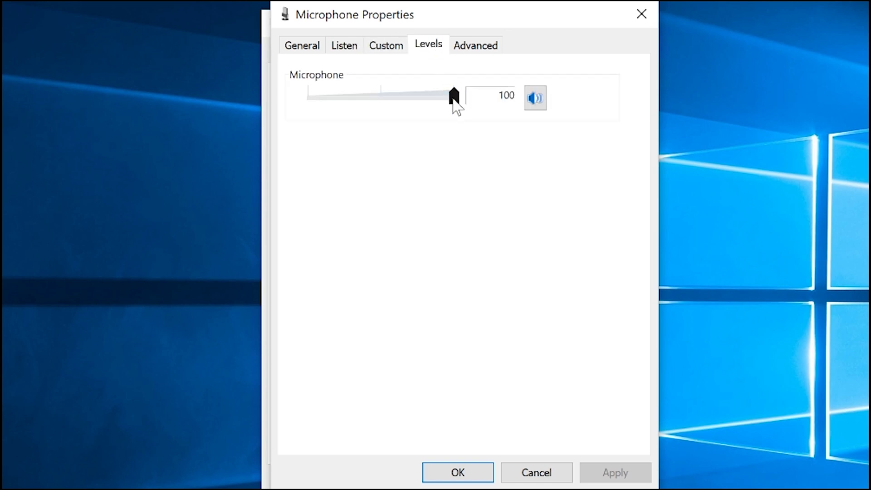
pyautogui.moveTo(453, 101)
pyautogui.mouseDown()
pyautogui.moveTo(383, 96)
pyautogui.moveTo(463, 107)
pyautogui.mouseUp()
pyautogui.click(385, 44)
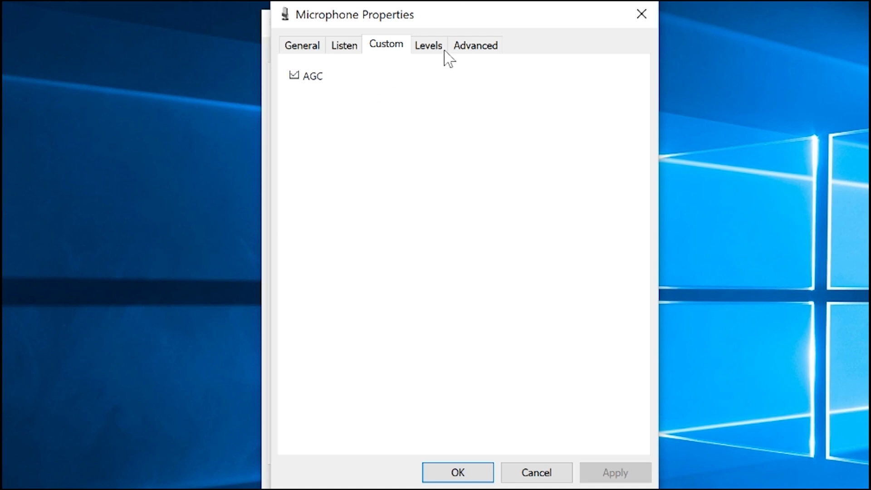
pyautogui.click(353, 50)
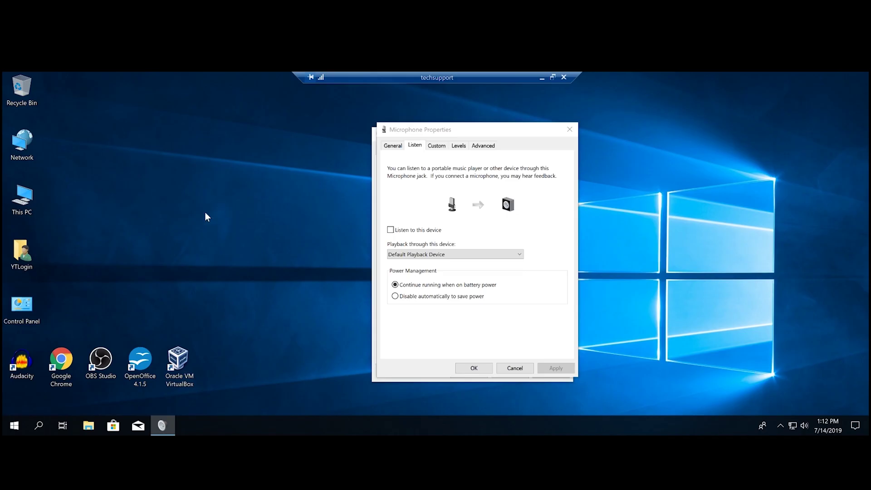
# Move the Audacity desktop shortcut next to Google Chrome
pyautogui.click(217, 202)
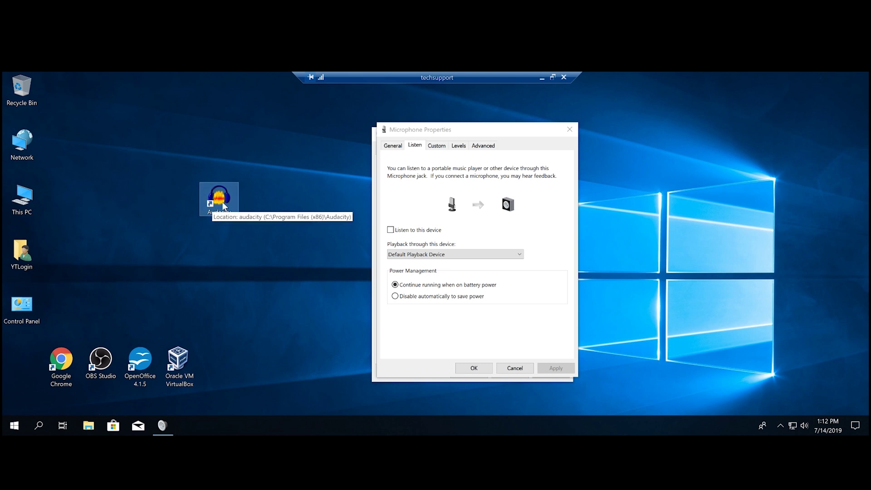
pyautogui.moveTo(214, 205); pyautogui.dragTo(16, 365)
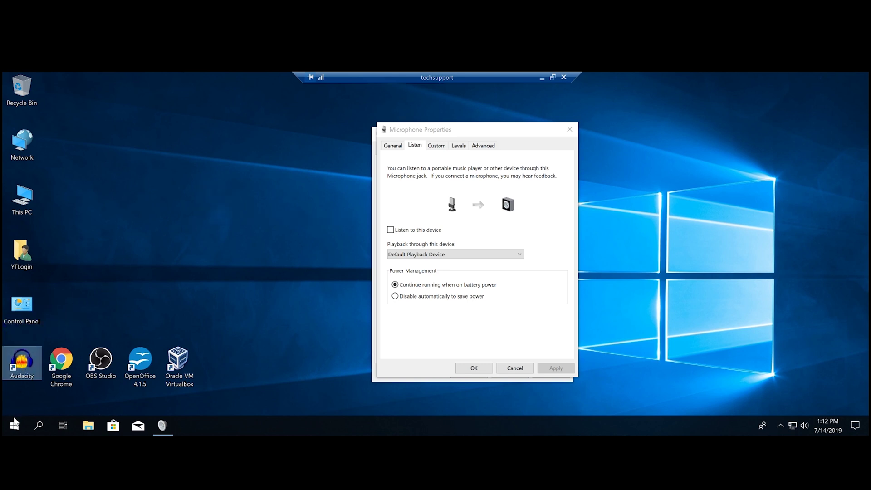
pyautogui.click(231, 284)
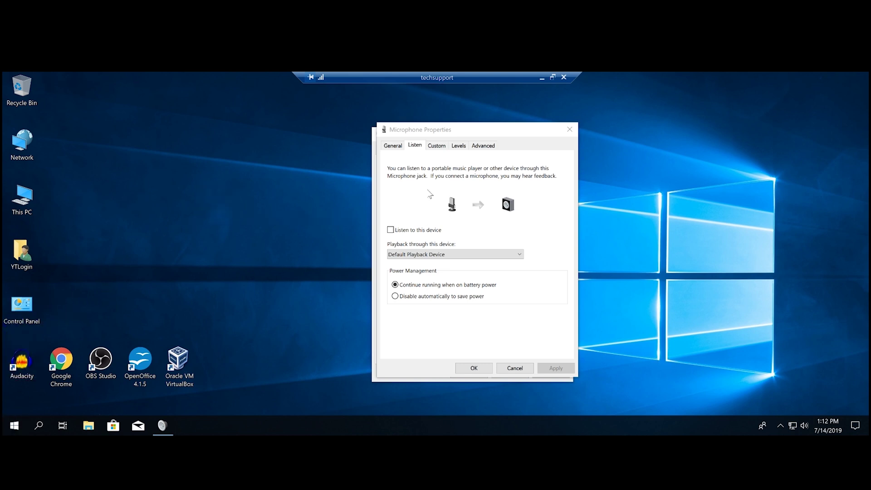
# Close Microphone Properties, review the Playback and Recording device lists, then close the Sound window
pyautogui.click(393, 146)
pyautogui.click(474, 368)
pyautogui.click(389, 150)
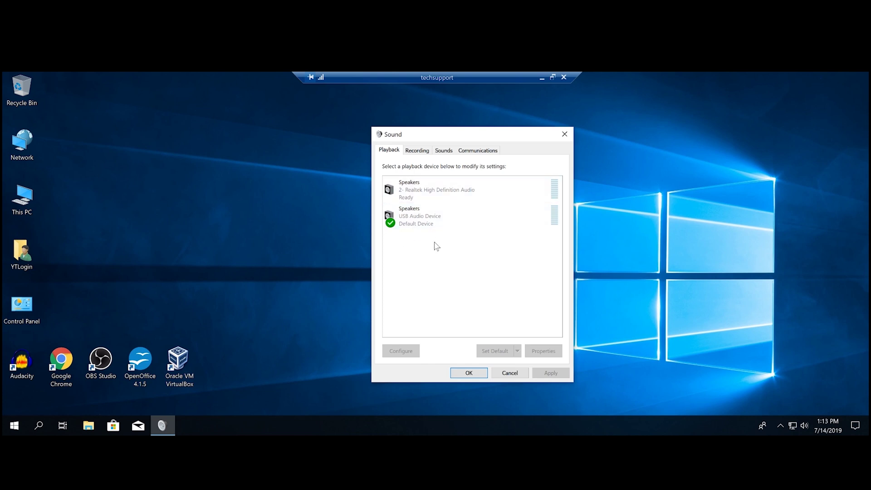
pyautogui.click(422, 151)
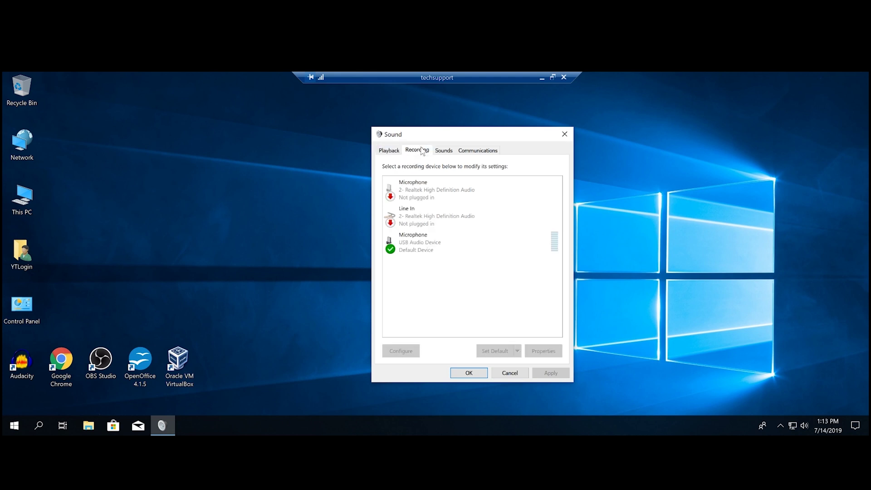
pyautogui.click(392, 153)
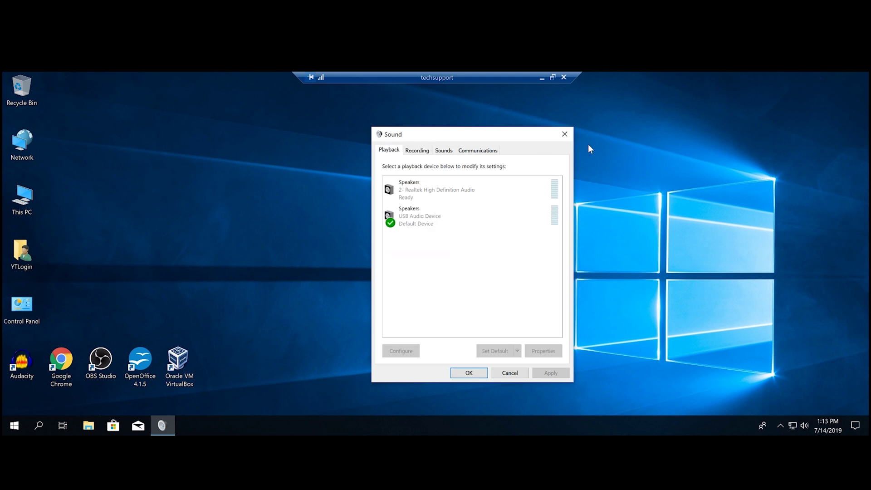
pyautogui.click(565, 134)
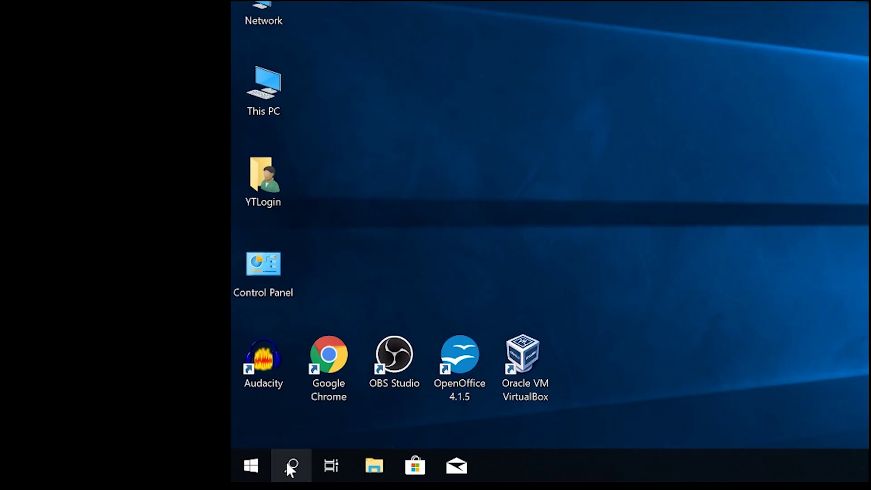
# Search for 'device manager', then launch Device Manager from the Win+X menu and centre its window
pyautogui.click(287, 463)
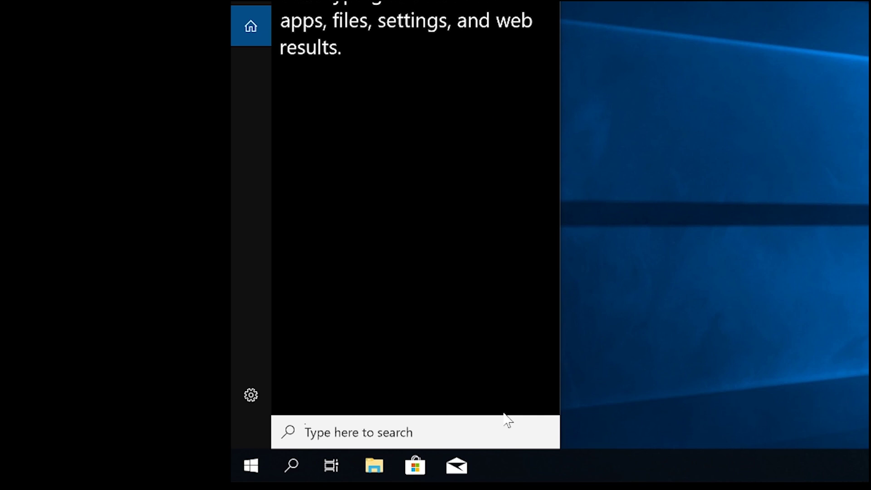
pyautogui.write('devic')
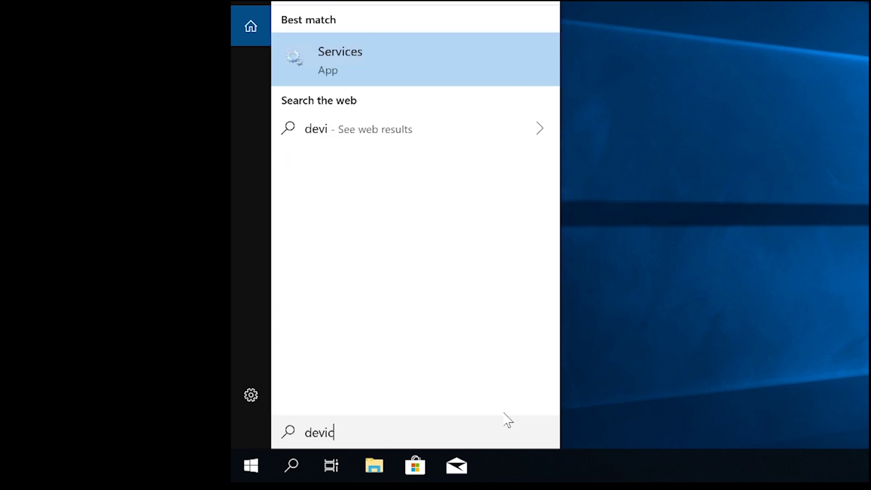
pyautogui.write('e manager')
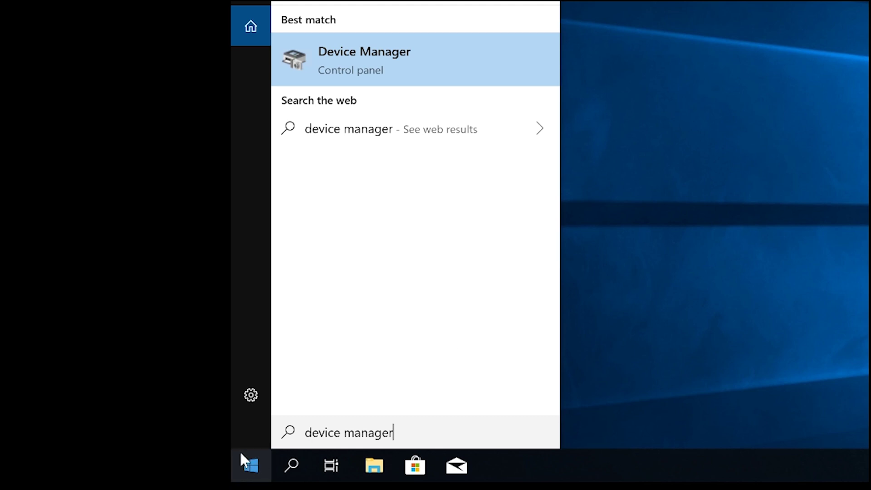
pyautogui.rightClick(249, 461)
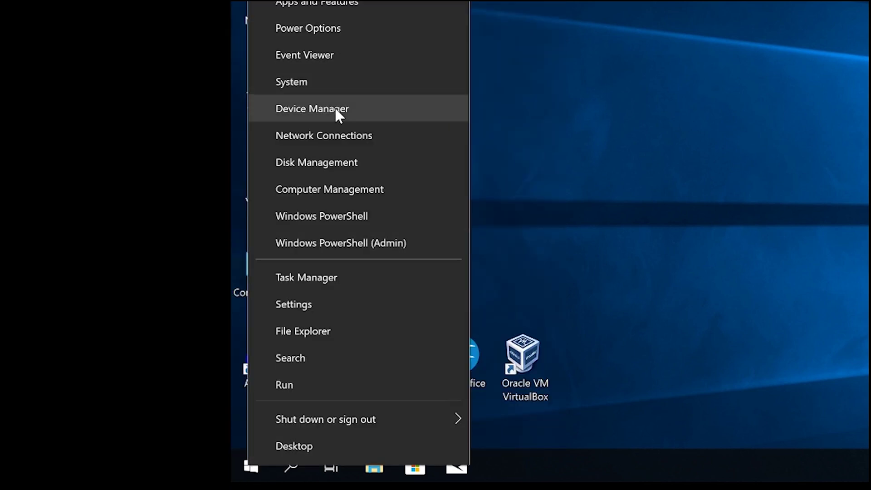
pyautogui.click(335, 109)
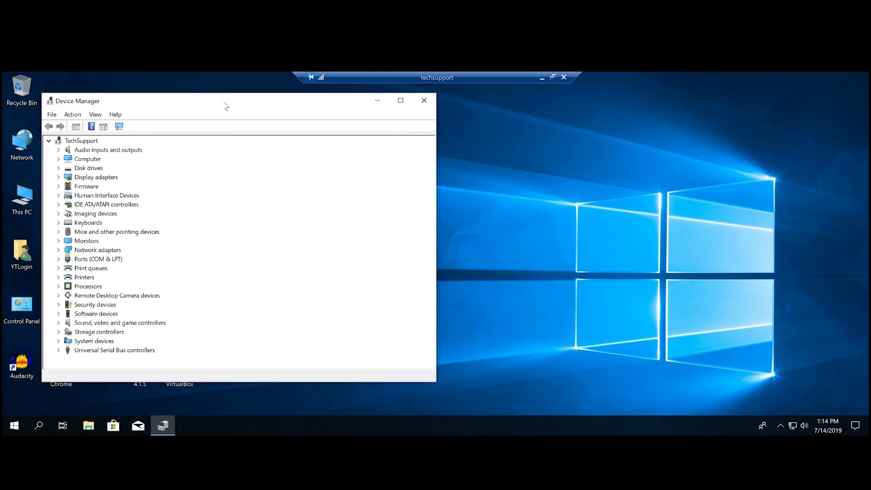
pyautogui.moveTo(229, 104); pyautogui.dragTo(434, 119)
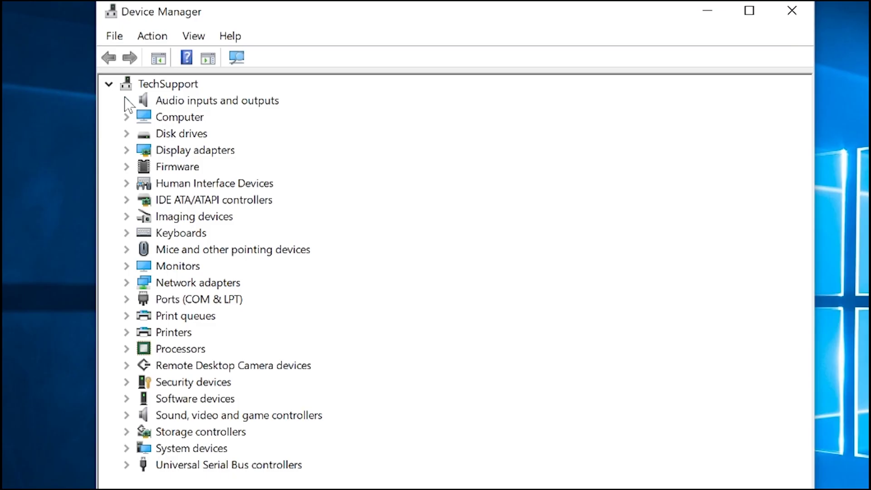
# Expand Audio inputs and outputs and inspect the USB microphone, Realtek speakers and USB speakers entries
pyautogui.click(266, 166)
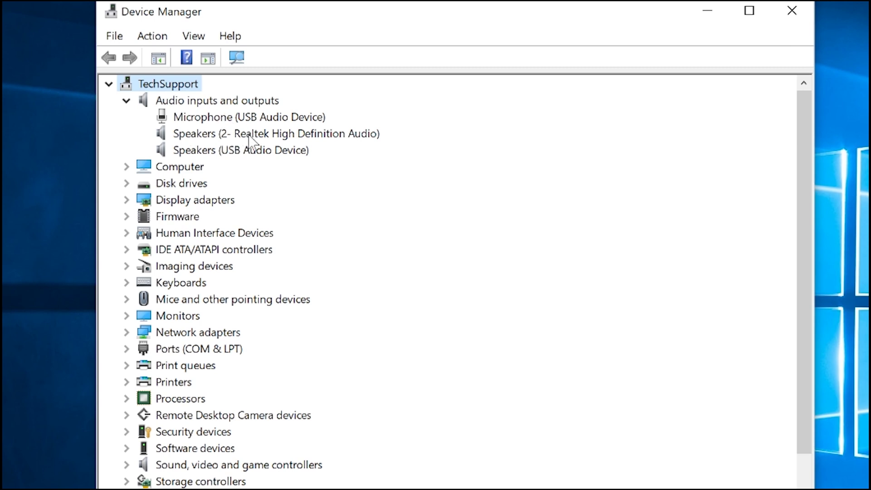
pyautogui.click(218, 151)
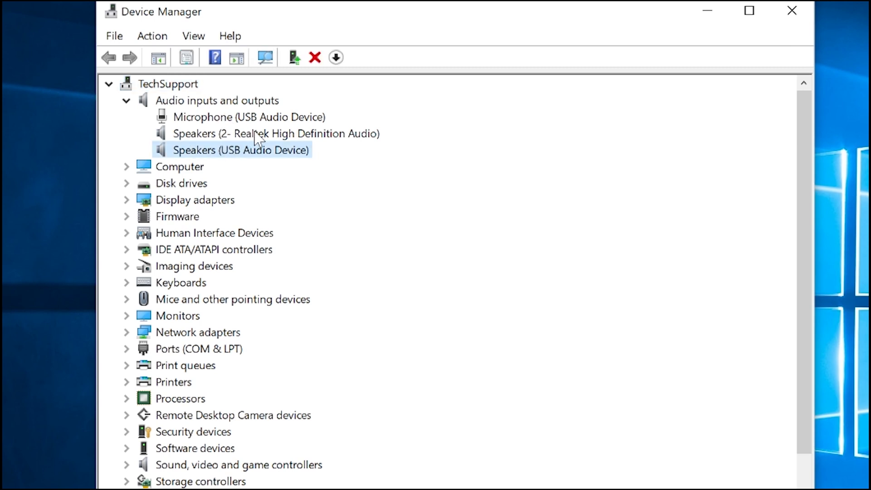
pyautogui.click(209, 133)
pyautogui.click(190, 152)
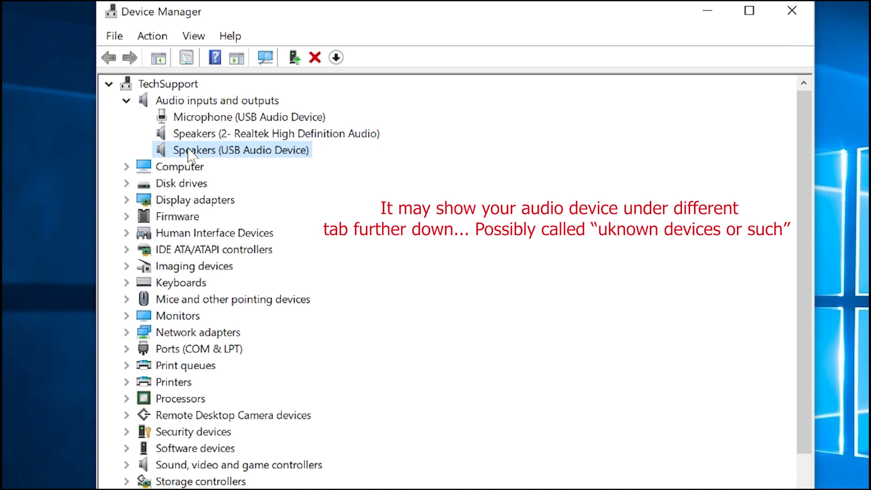
pyautogui.click(203, 135)
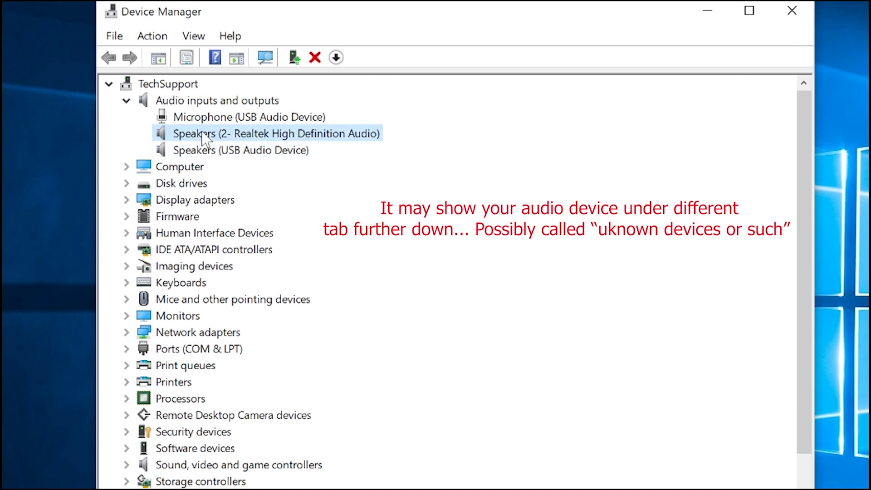
pyautogui.click(224, 118)
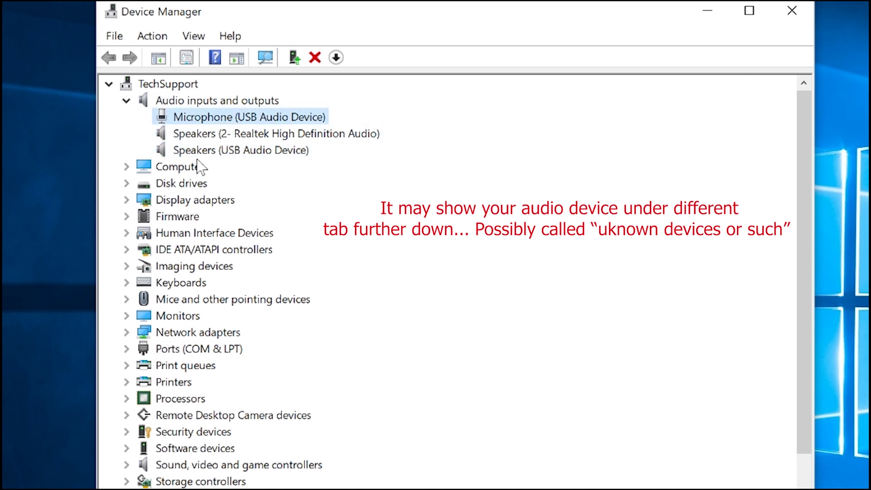
pyautogui.click(227, 153)
pyautogui.click(222, 136)
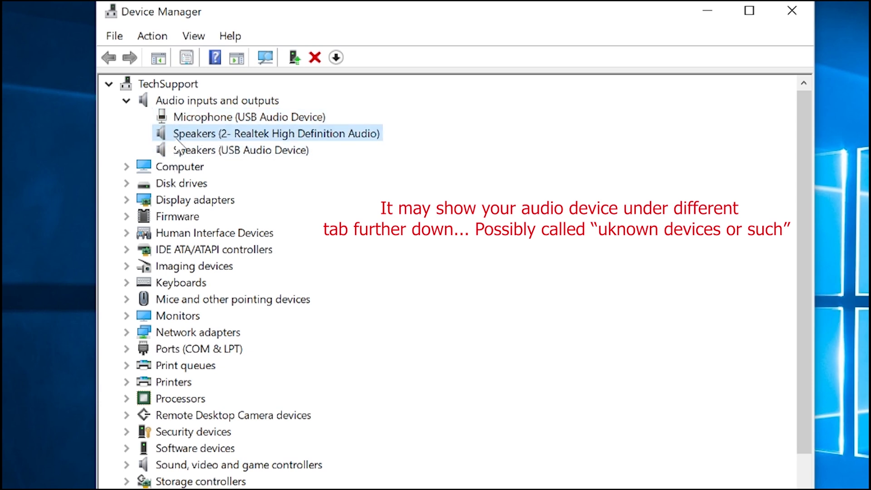
pyautogui.click(166, 149)
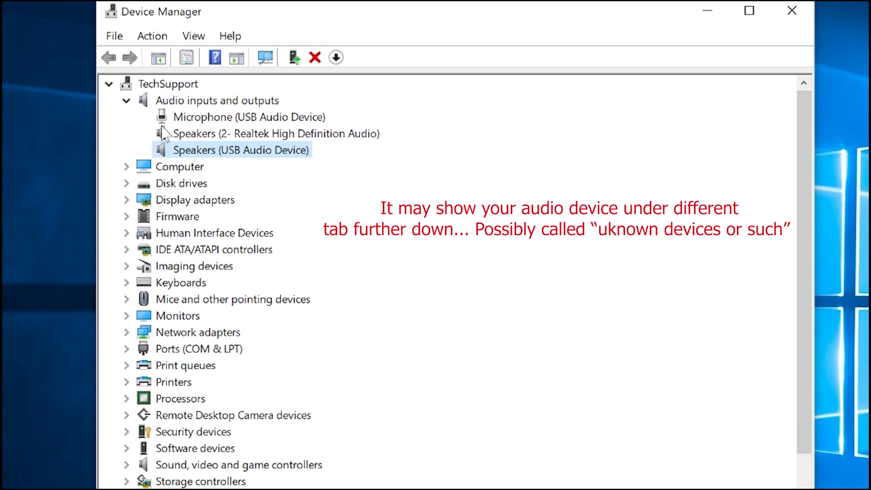
pyautogui.click(179, 134)
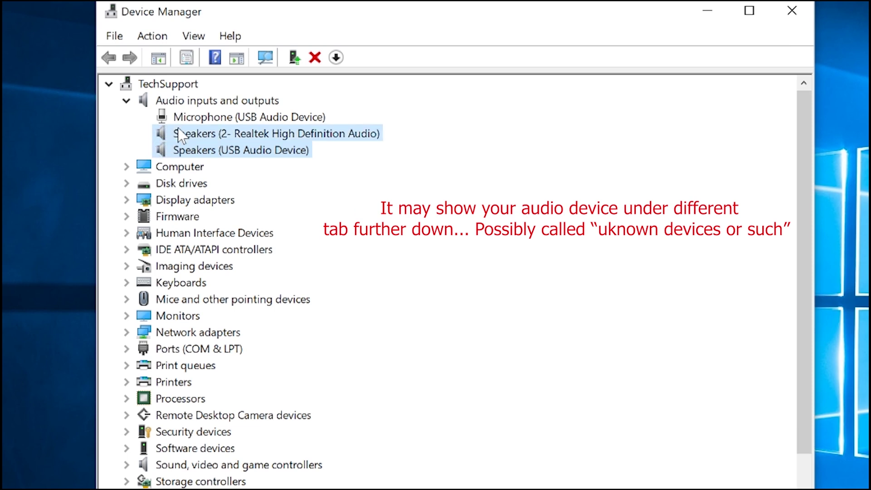
pyautogui.click(200, 118)
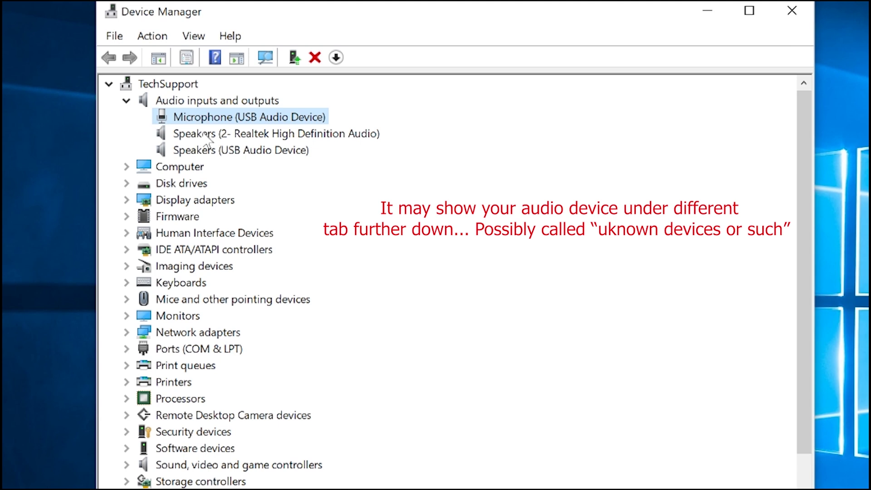
pyautogui.click(249, 137)
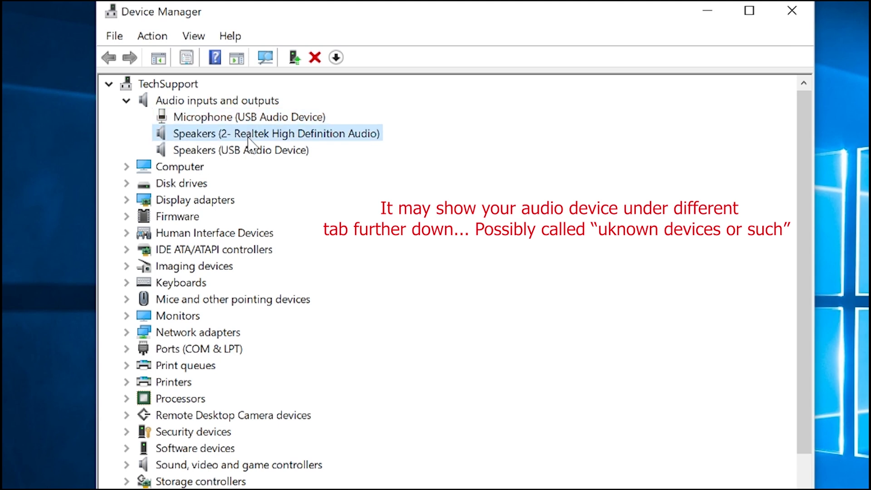
pyautogui.click(236, 152)
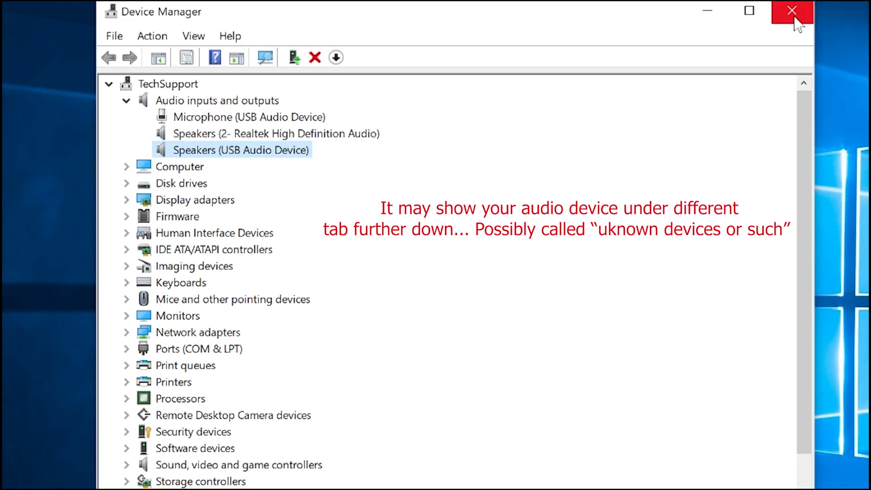